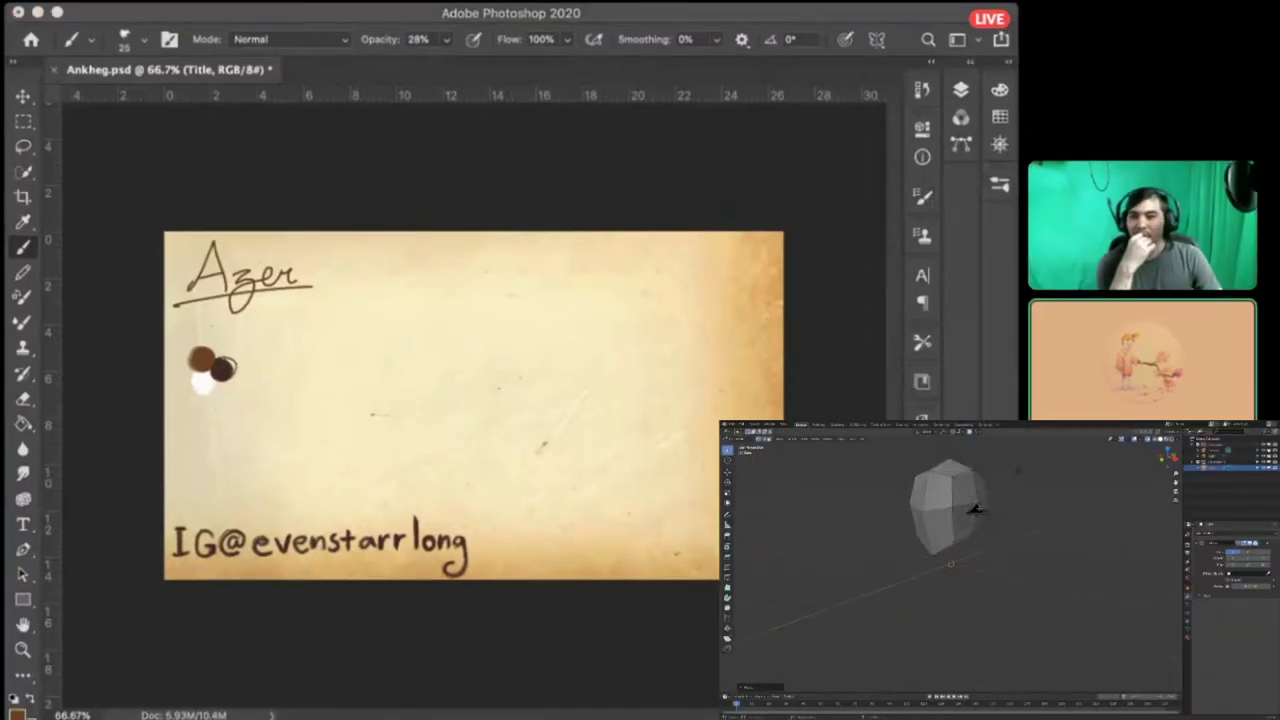
# Make Layer 1 the active painting layer on the Azer card
pyautogui.hotkey('ctrl', 'shift', 'alt', 'n')
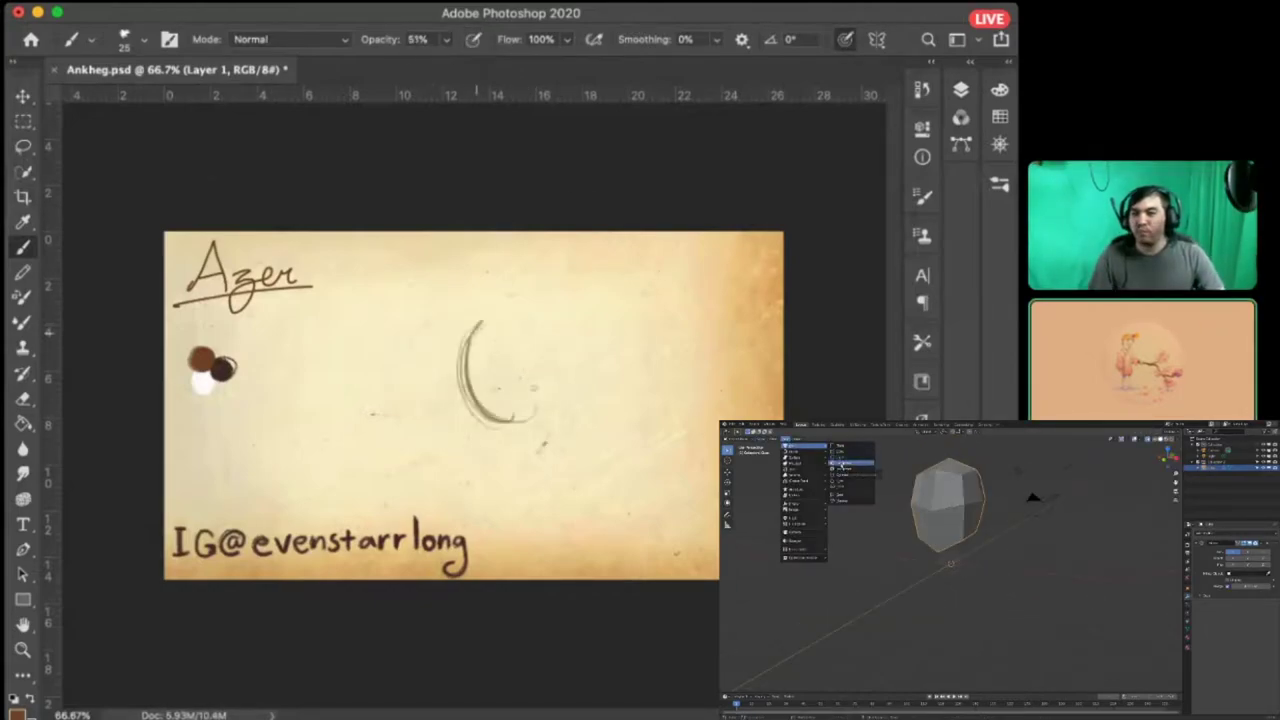
# Try faint brown trial strokes mid-card at 81% opacity, then undo them
pyautogui.moveTo(420, 325); pyautogui.dragTo(453, 415)
pyautogui.press('8')
pyautogui.press('1')
pyautogui.moveTo(442, 312); pyautogui.dragTo(495, 428)
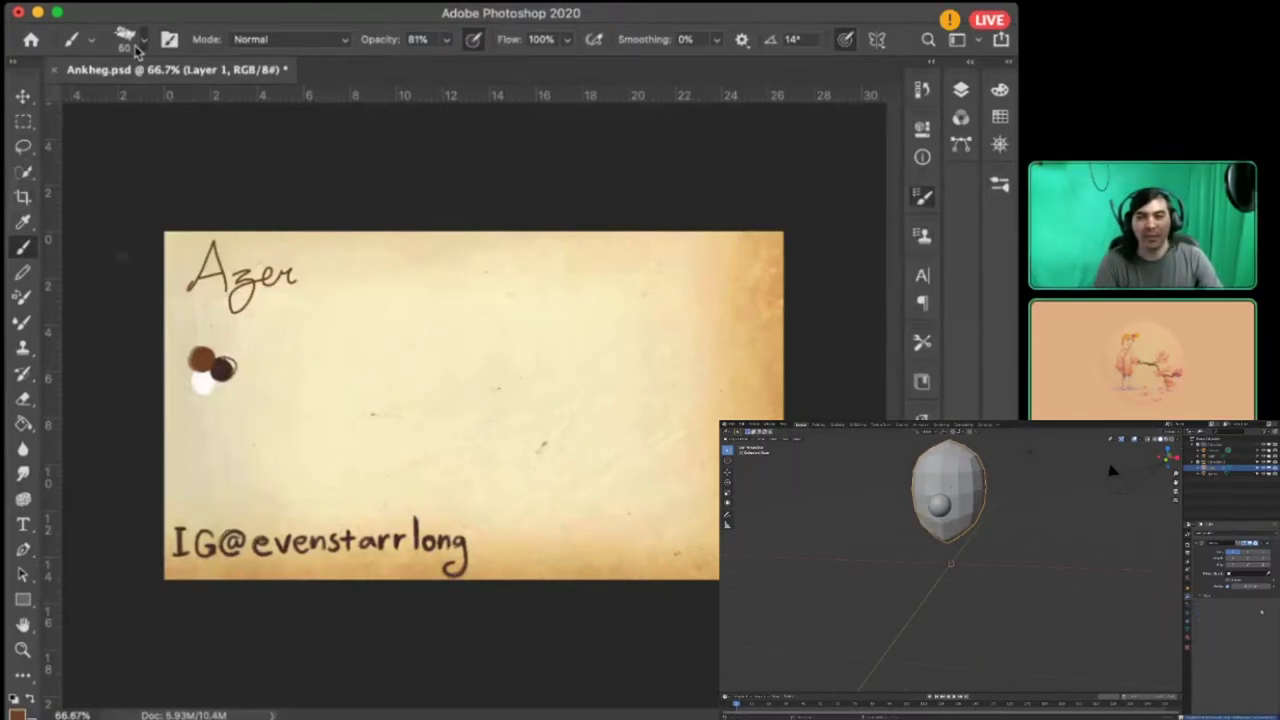
pyautogui.press('.')
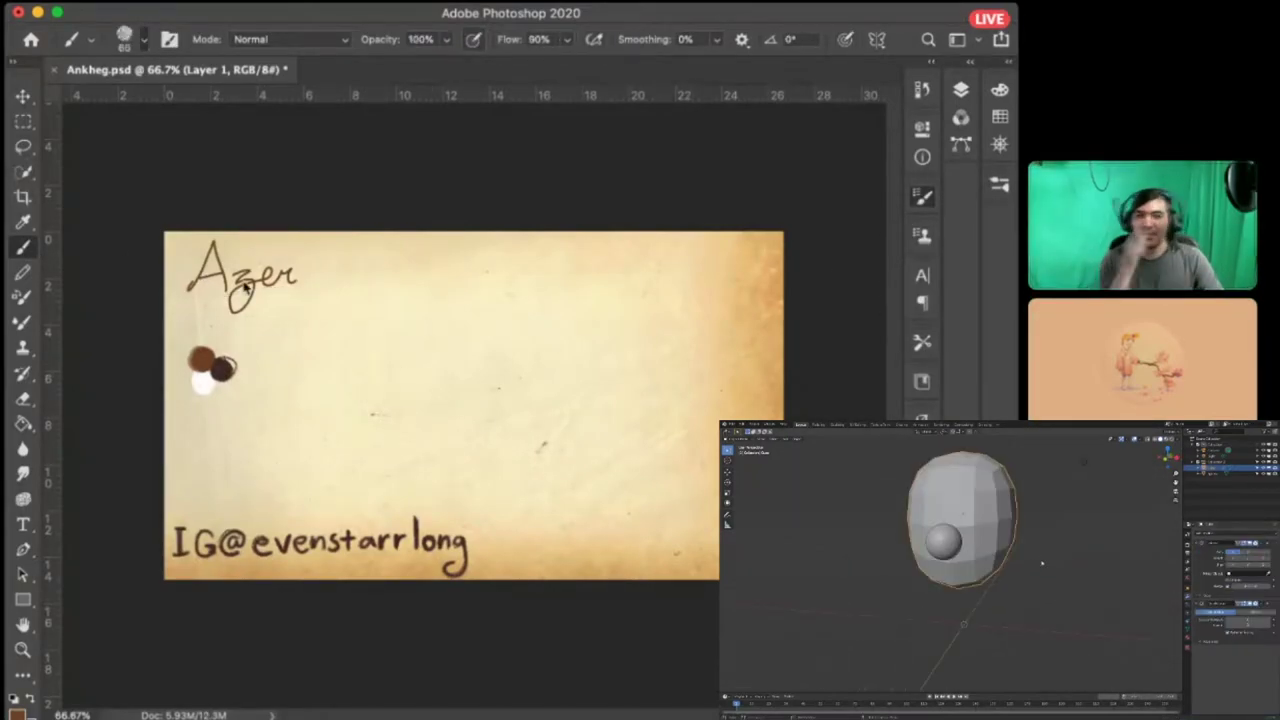
pyautogui.hotkey('ctrl', 'z')
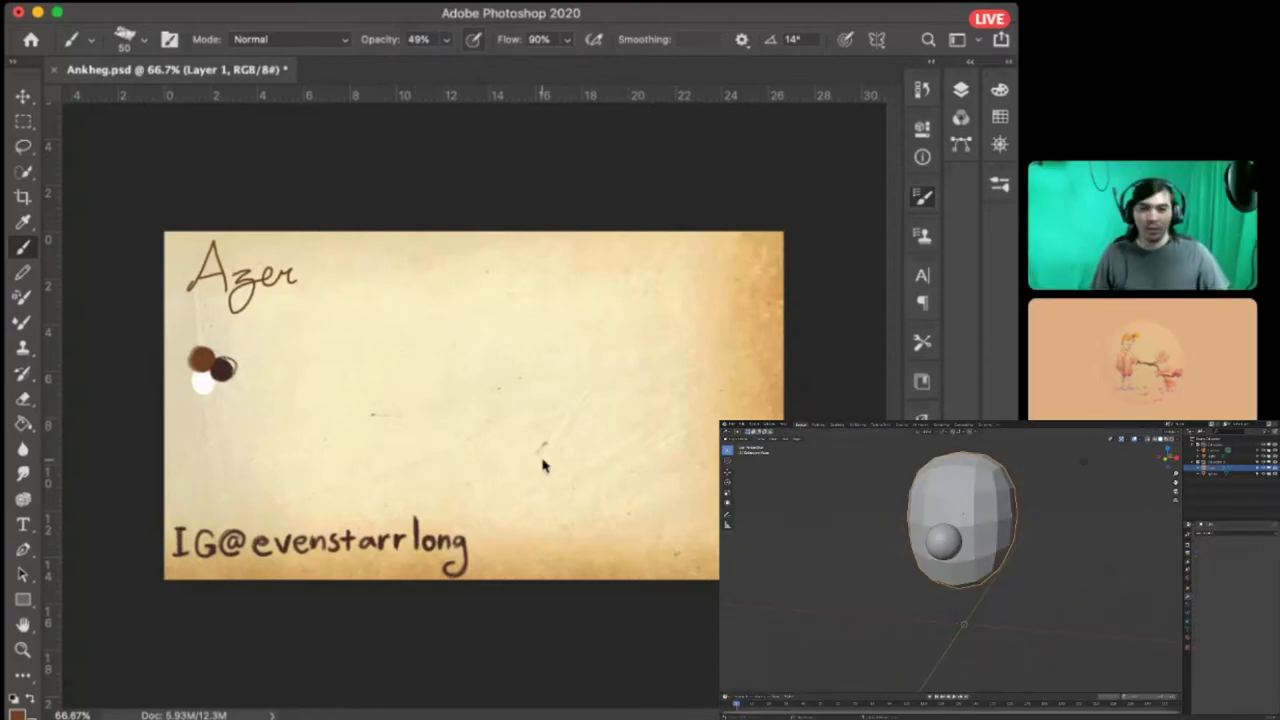
pyautogui.moveTo(400, 343)
pyautogui.mouseDown()
pyautogui.moveTo(443, 471)
pyautogui.moveTo(461, 443)
pyautogui.mouseUp()
pyautogui.hotkey('ctrl', 'z')
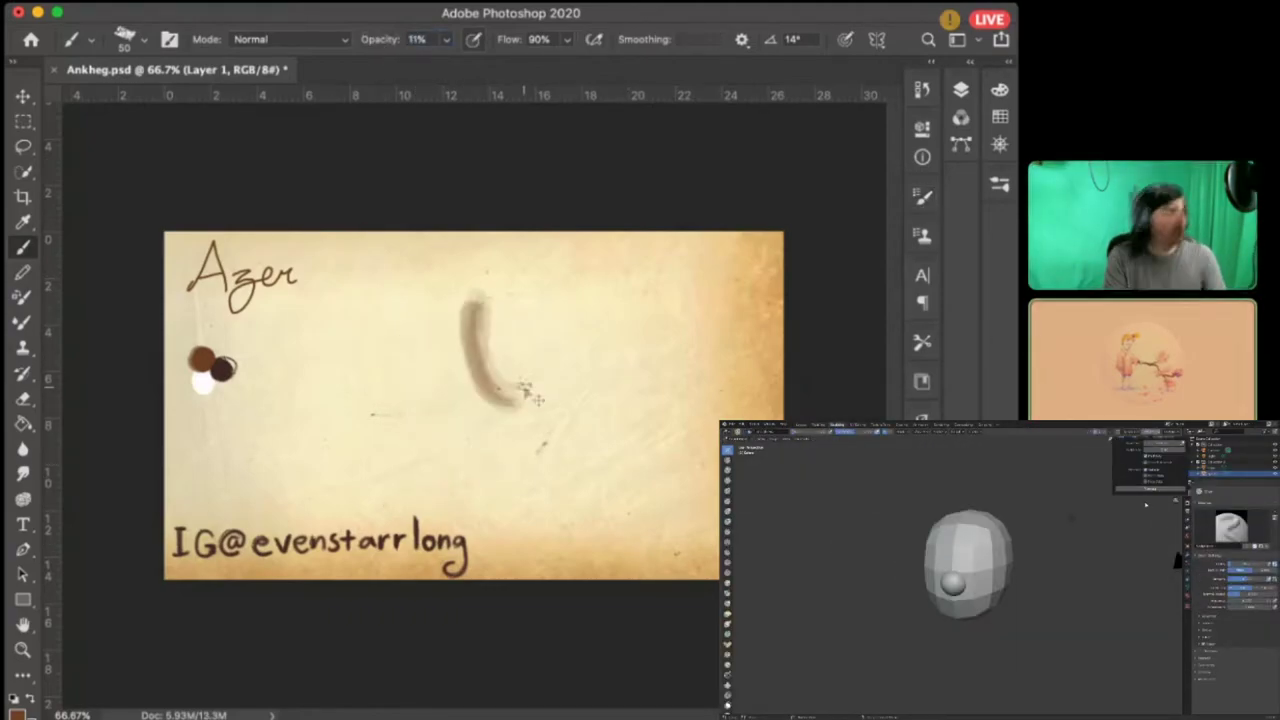
# At 24% opacity, lay beige and broad brown sketch strokes and zigzags across the card
pyautogui.press('2')
pyautogui.press('4')
pyautogui.moveTo(543, 335); pyautogui.dragTo(572, 412)
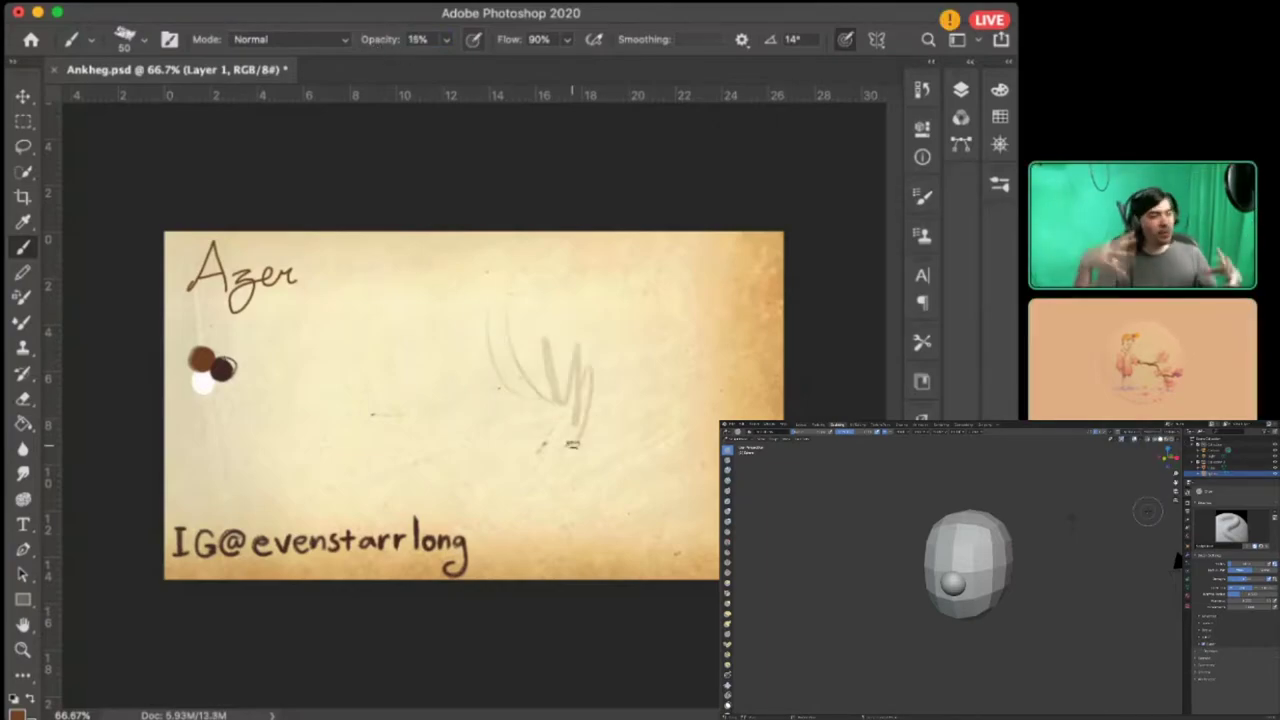
pyautogui.press('3')
pyautogui.moveTo(628, 338); pyautogui.dragTo(662, 425)
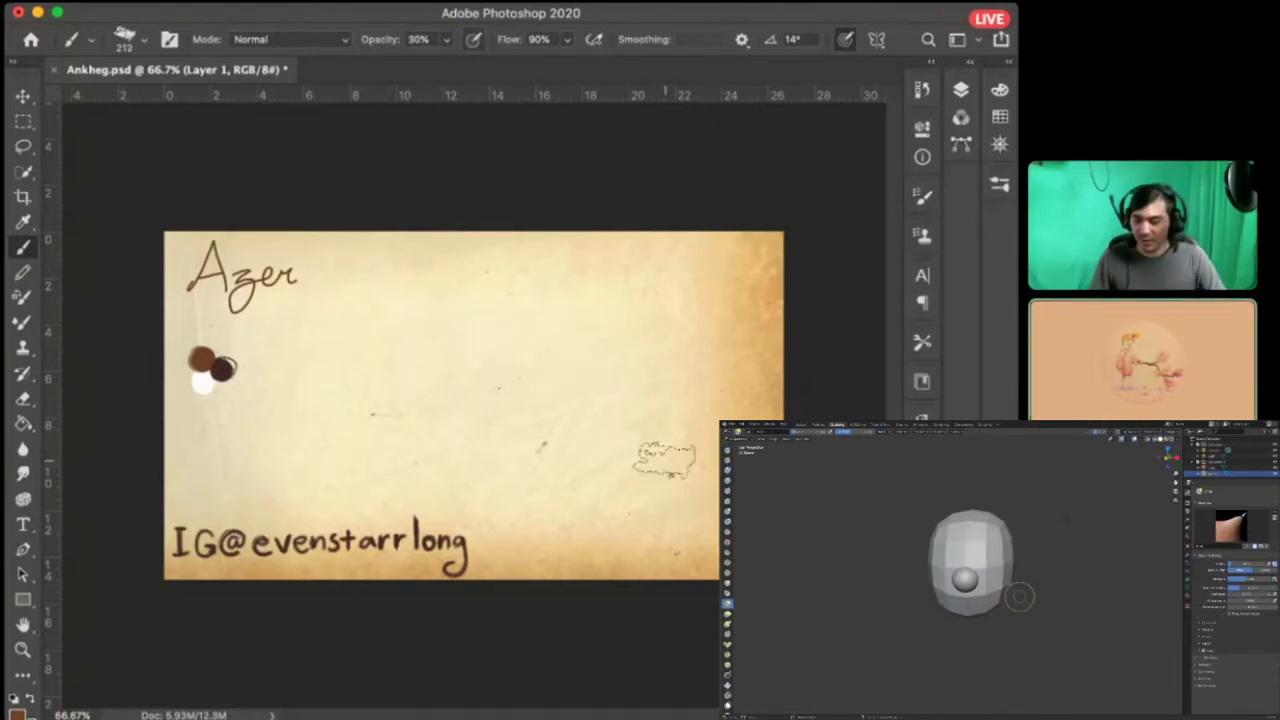
pyautogui.moveTo(455, 365); pyautogui.dragTo(497, 365)
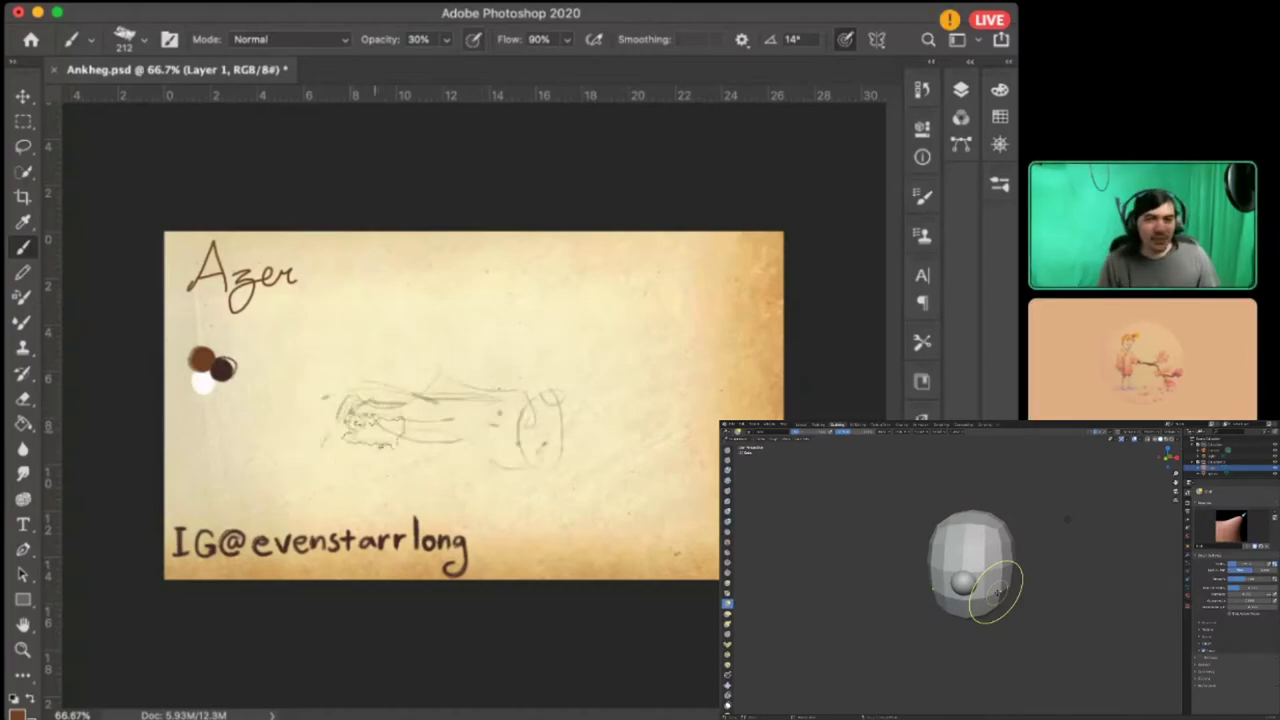
# Try rotating and shifting the figure sketch left, then revert the transform
pyautogui.press('l')
pyautogui.hotkey('ctrl', 't')
pyautogui.press('Return')
pyautogui.press('b')
pyautogui.moveTo(395, 440); pyautogui.dragTo(480, 460)
pyautogui.press('v')
pyautogui.moveTo(400, 455); pyautogui.dragTo(325, 453)
pyautogui.press('b')
pyautogui.hotkey('ctrl', 'z')
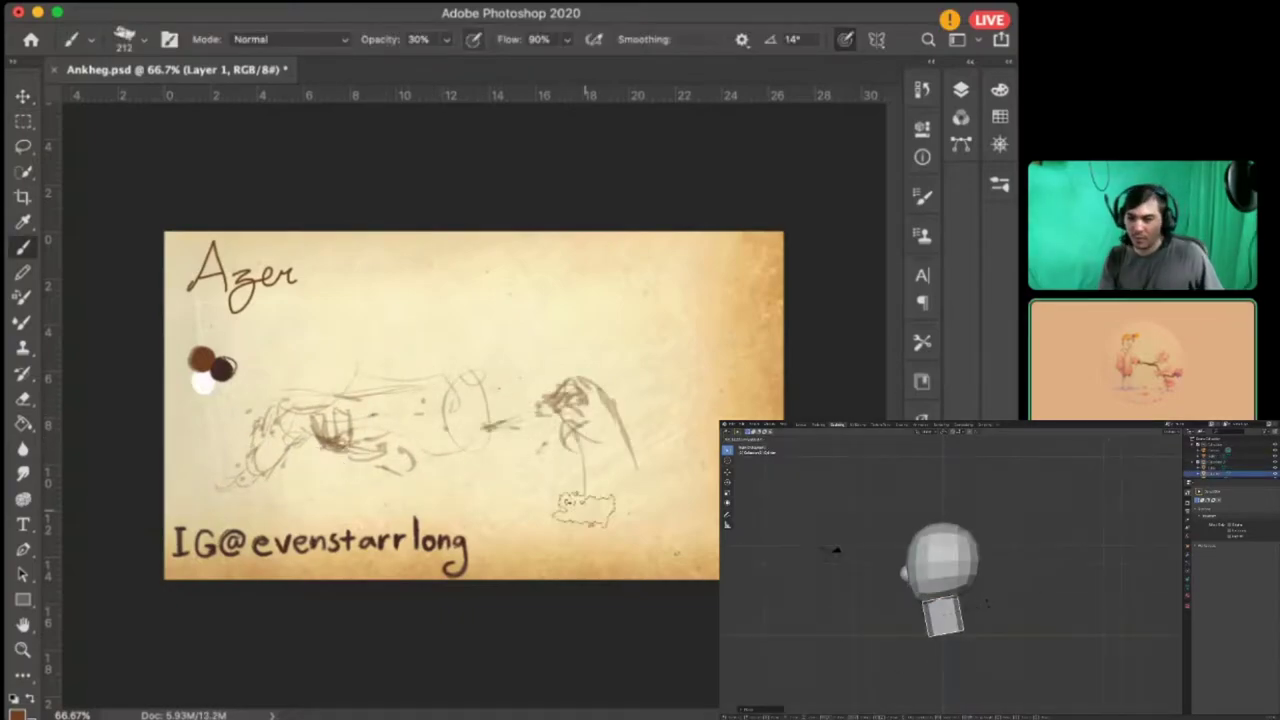
# Sketch the head outline at right with an eye, hair strokes, and a dark stroke below
pyautogui.moveTo(655, 285); pyautogui.dragTo(680, 395)
pyautogui.moveTo(598, 290)
pyautogui.mouseDown()
pyautogui.moveTo(578, 360)
pyautogui.moveTo(680, 375)
pyautogui.mouseUp()
pyautogui.moveTo(600, 382); pyautogui.dragTo(640, 375)
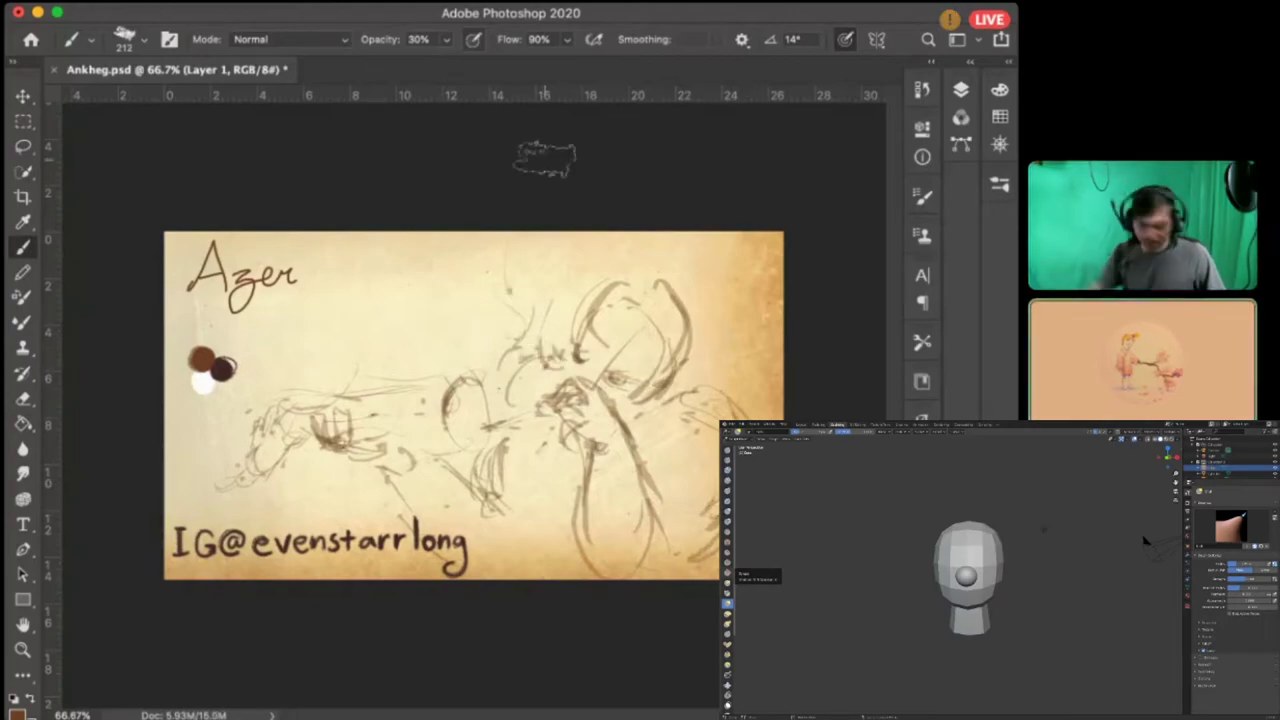
pyautogui.moveTo(700, 240); pyautogui.dragTo(745, 395)
pyautogui.moveTo(600, 350); pyautogui.dragTo(655, 375)
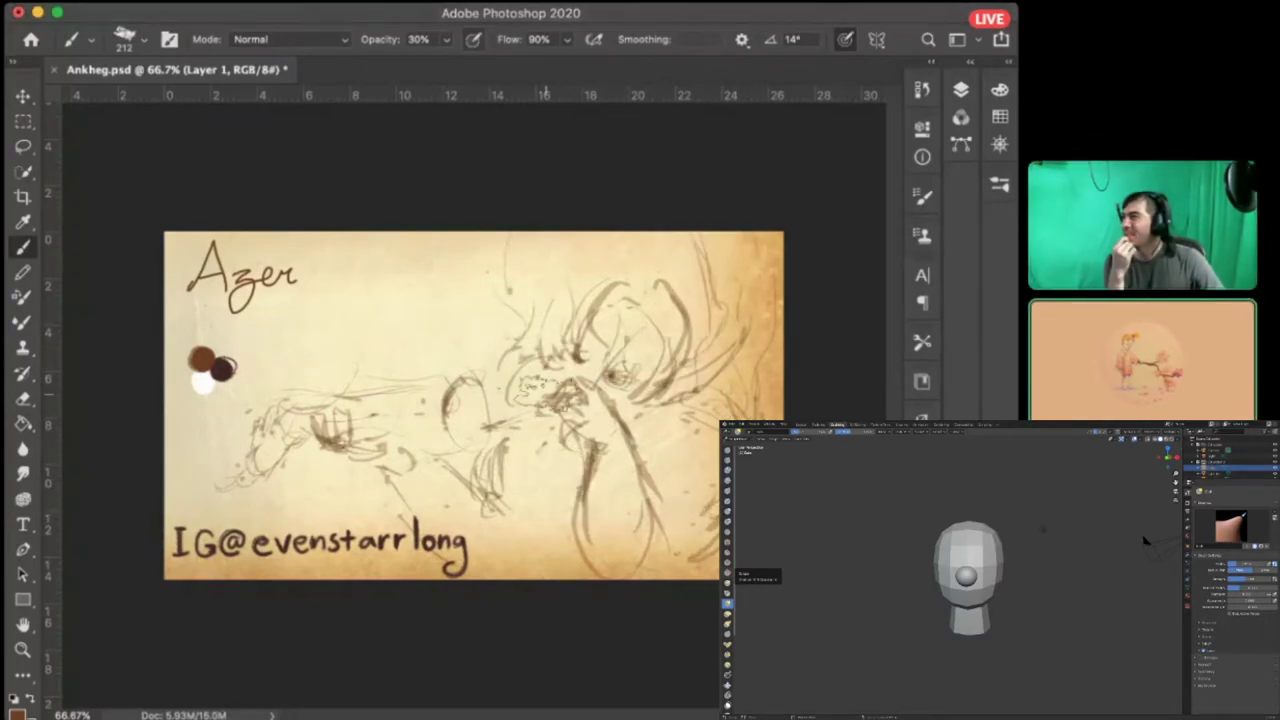
pyautogui.moveTo(598, 445)
pyautogui.mouseDown()
pyautogui.moveTo(592, 500)
pyautogui.moveTo(700, 450)
pyautogui.mouseUp()
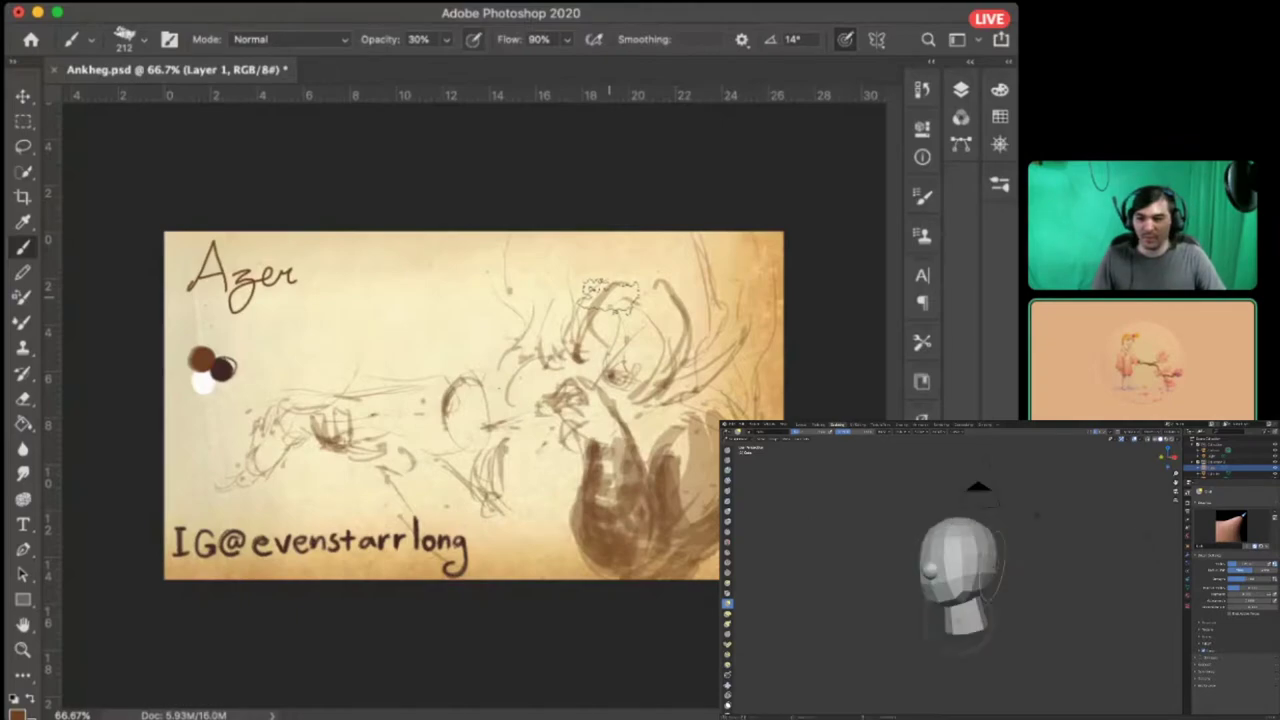
# Block in light brown on head and torso, dark brown hand and lower body, tan arm
pyautogui.moveTo(620, 290); pyautogui.dragTo(543, 500)
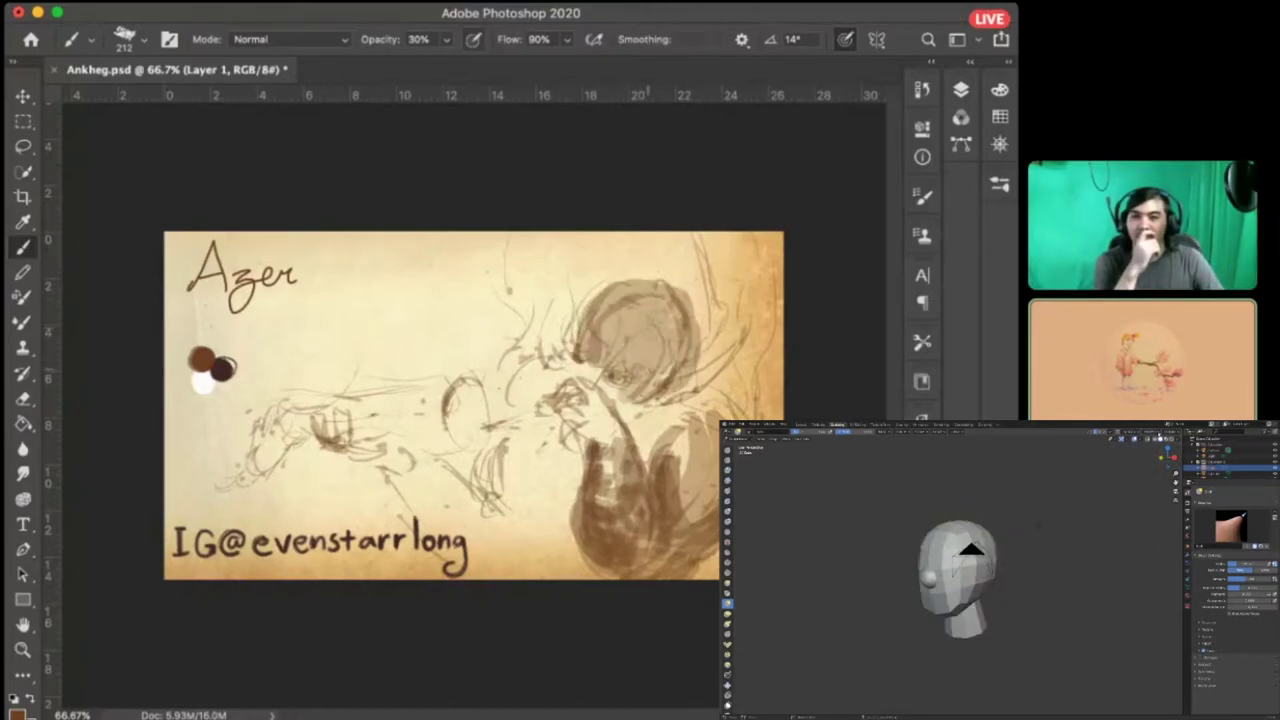
pyautogui.moveTo(500, 560); pyautogui.dragTo(395, 465)
pyautogui.moveTo(450, 530)
pyautogui.mouseDown()
pyautogui.moveTo(365, 440)
pyautogui.moveTo(410, 455)
pyautogui.mouseUp()
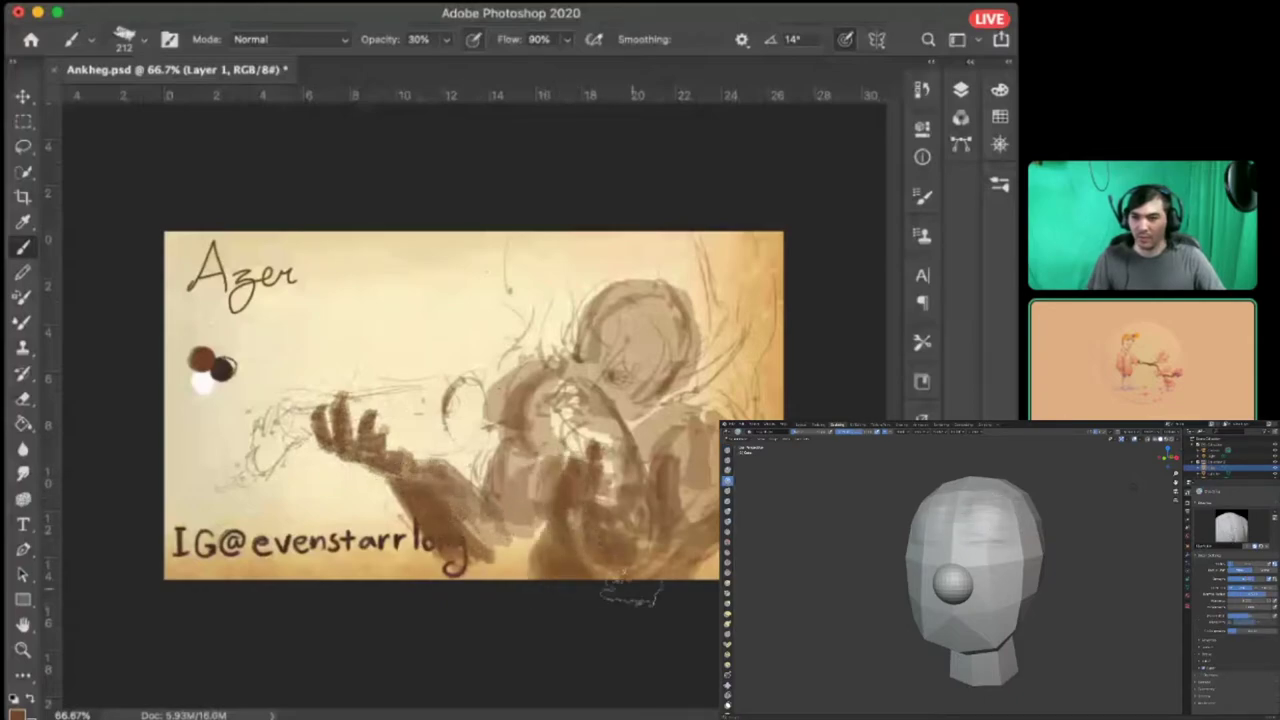
pyautogui.moveTo(630, 590)
pyautogui.mouseDown()
pyautogui.moveTo(530, 545)
pyautogui.moveTo(545, 465)
pyautogui.mouseUp()
pyautogui.moveTo(465, 395); pyautogui.dragTo(218, 492)
pyautogui.moveTo(280, 414); pyautogui.dragTo(184, 484)
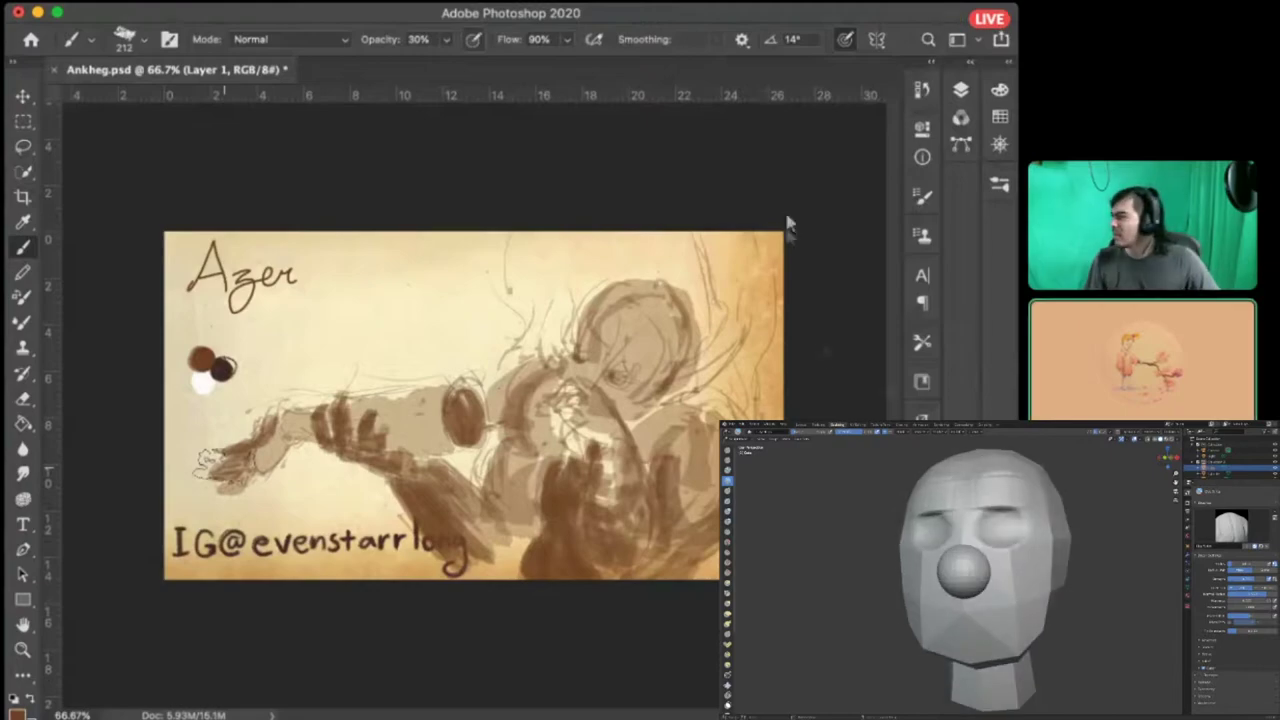
# Erase pale highlight streaks across the face and the cylinder
pyautogui.press('e')
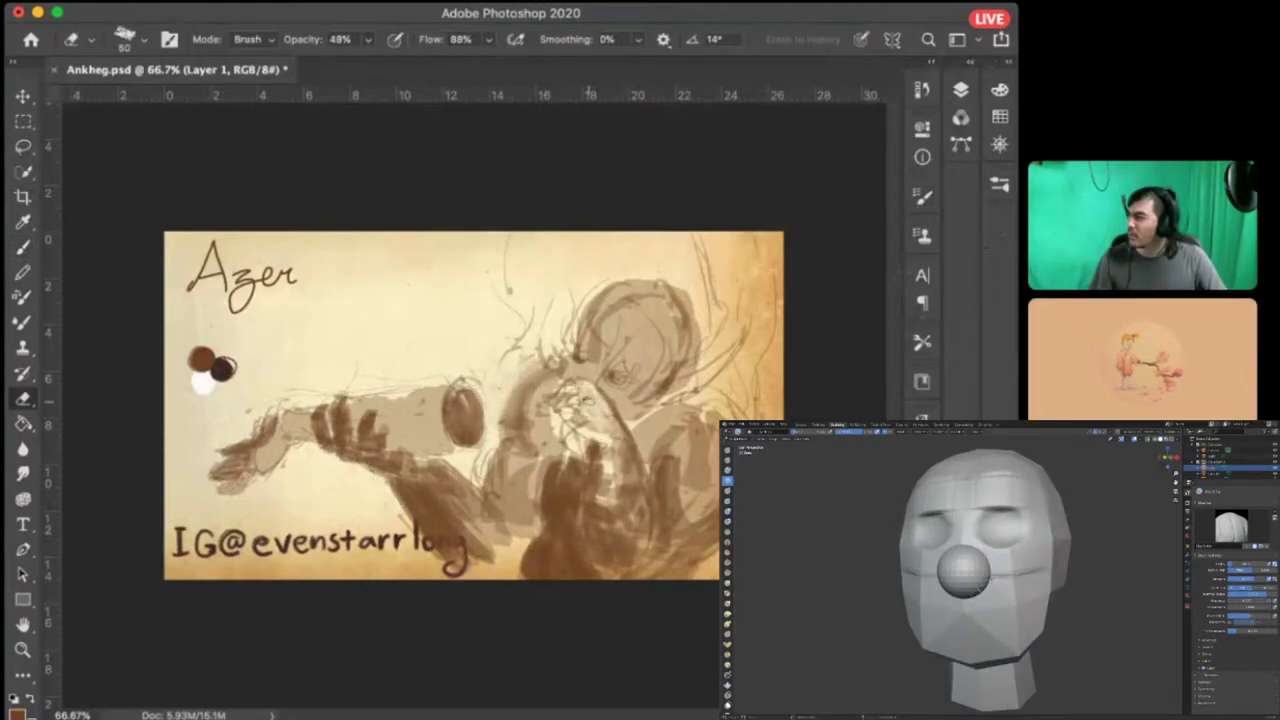
pyautogui.moveTo(498, 430); pyautogui.dragTo(546, 410)
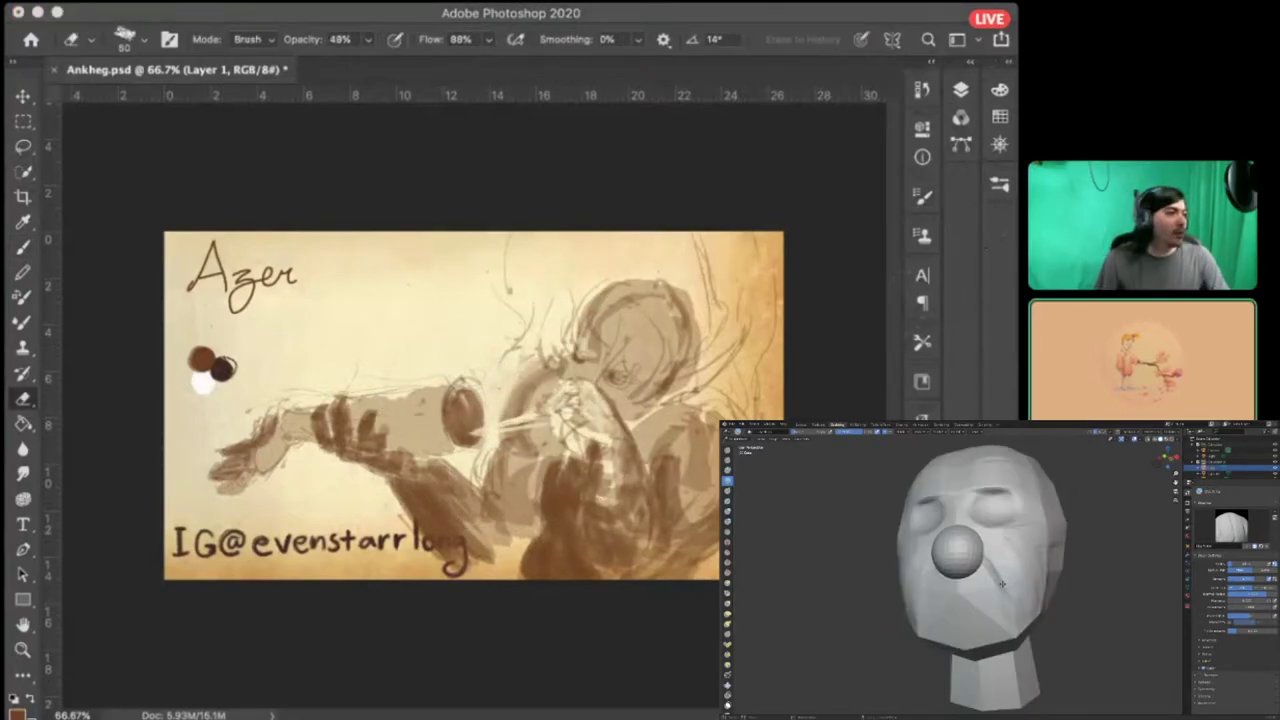
pyautogui.moveTo(685, 500); pyautogui.dragTo(630, 430)
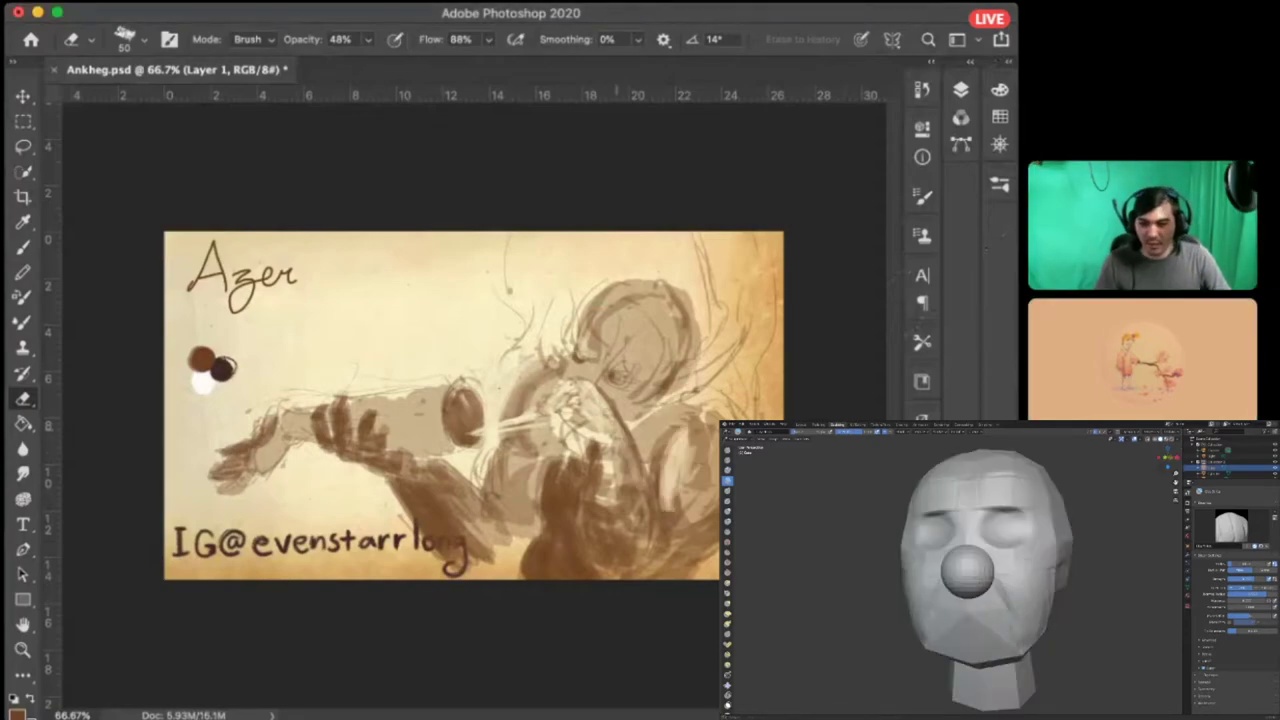
pyautogui.moveTo(640, 512); pyautogui.dragTo(612, 418)
pyautogui.moveTo(540, 455); pyautogui.dragTo(596, 372)
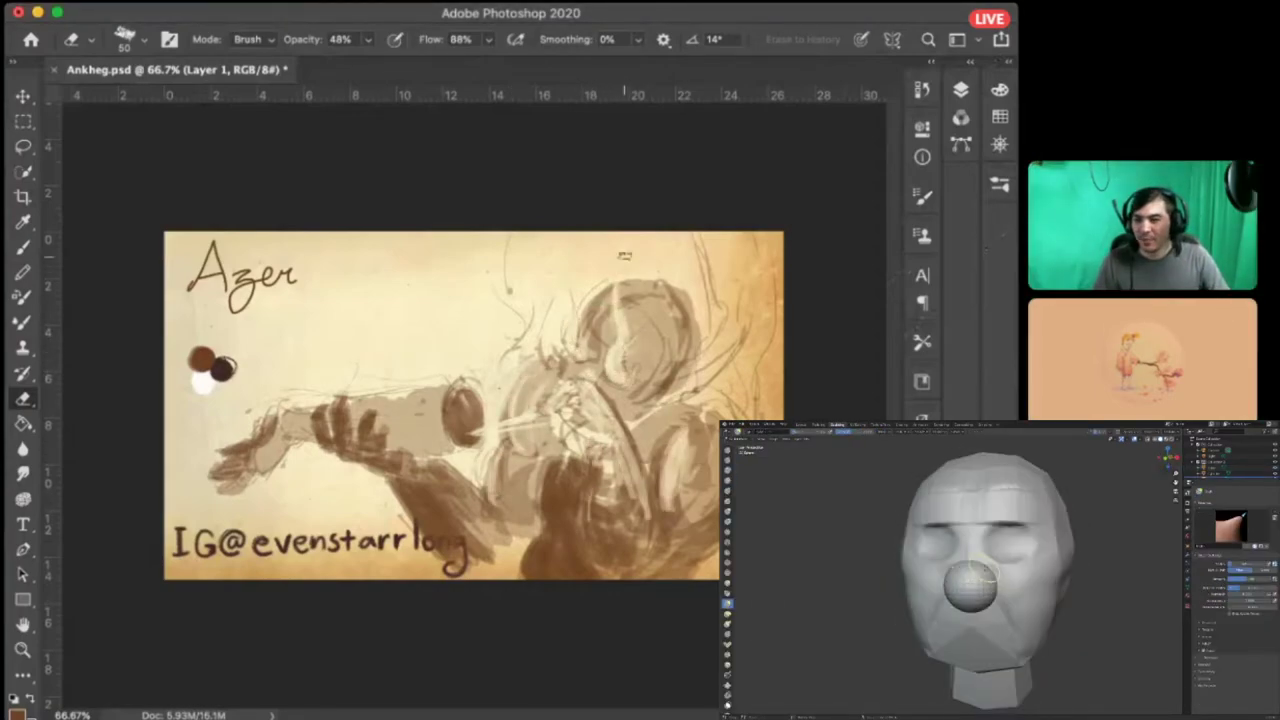
# Smudge the head paint on the colors layer into a smooth rounded dome, sampling painting colours
pyautogui.press('r')
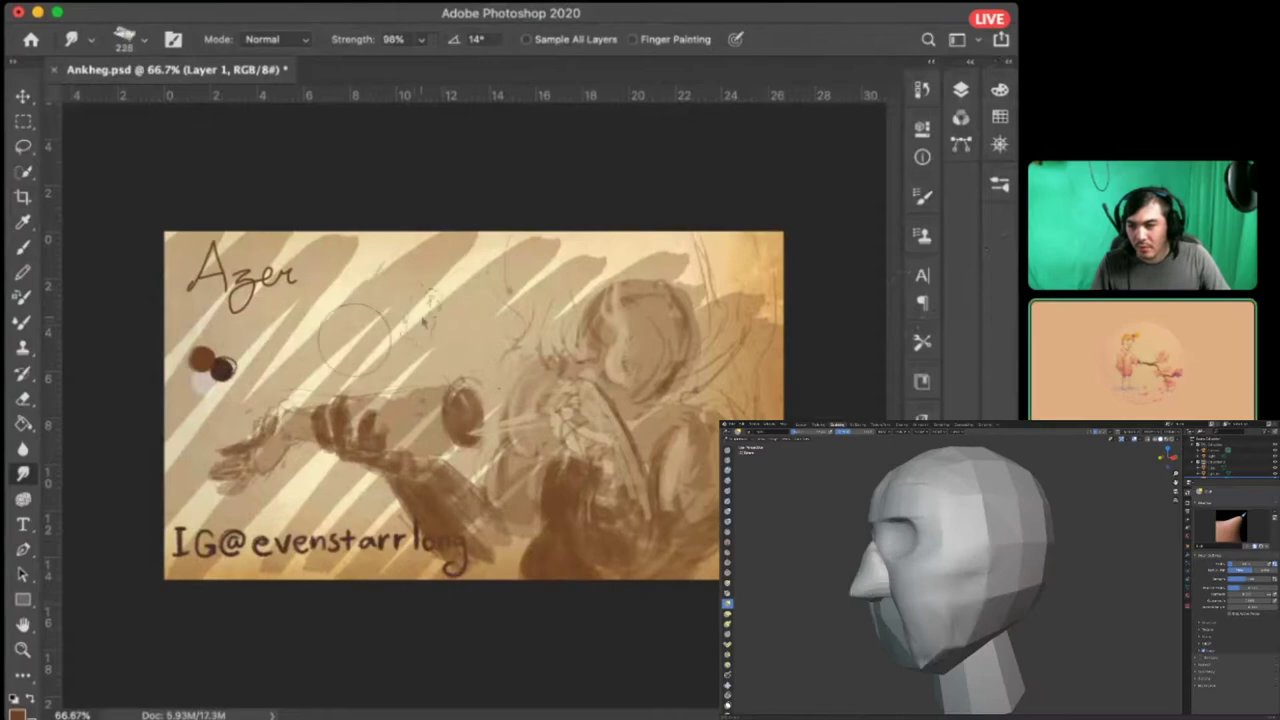
pyautogui.keyDown('super'); pyautogui.click(205, 378); pyautogui.keyUp('super')
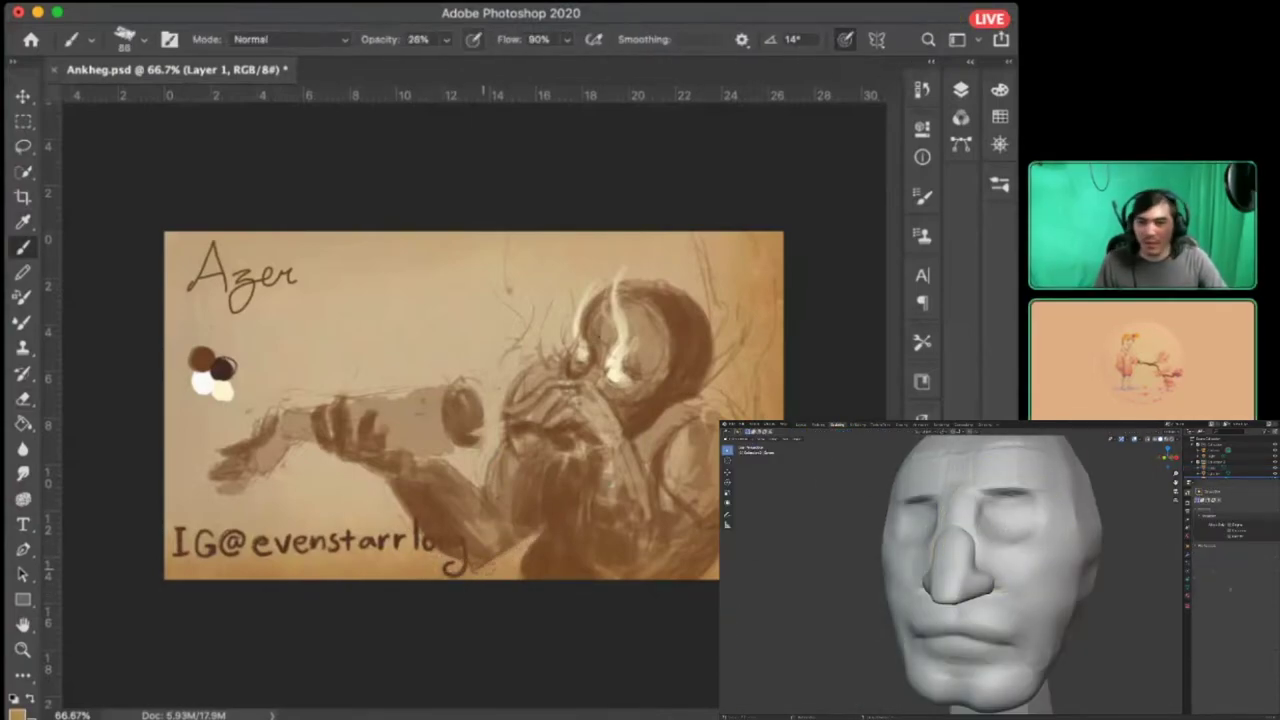
pyautogui.press('i')
pyautogui.press('r')
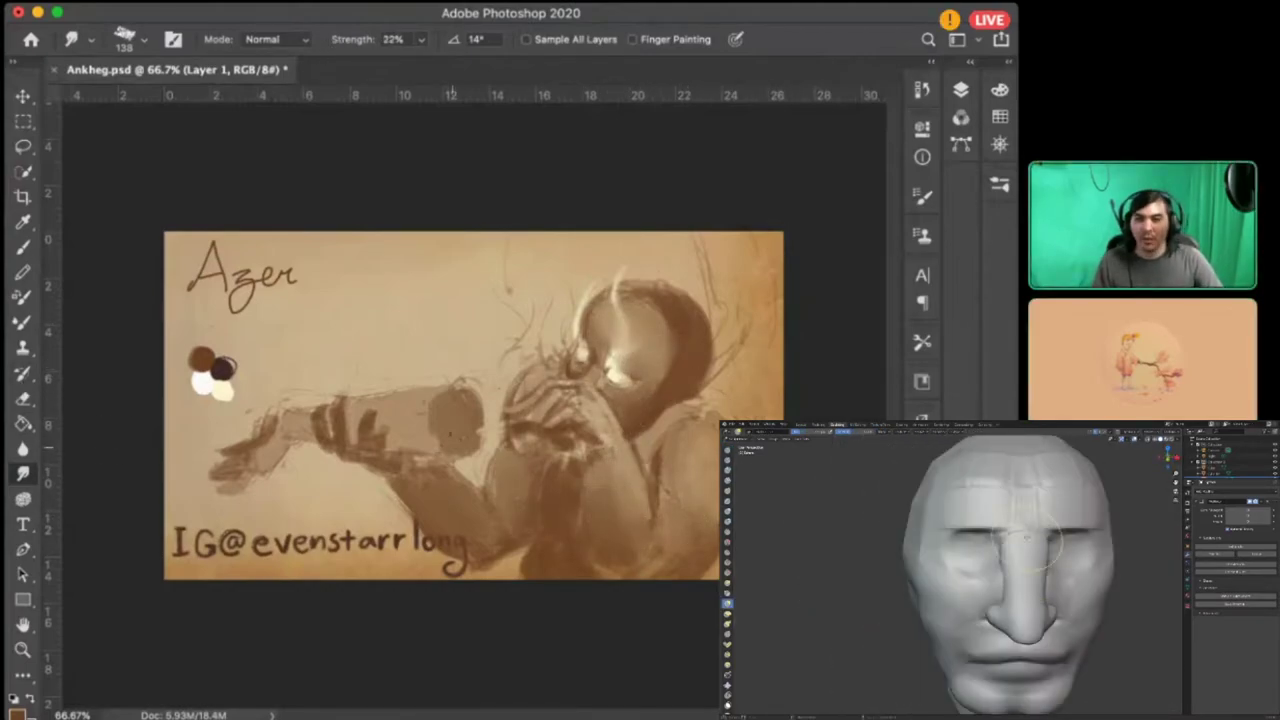
# Set the eraser opacity to 34%, then go back to the brush
pyautogui.press('b')
pyautogui.press('e')
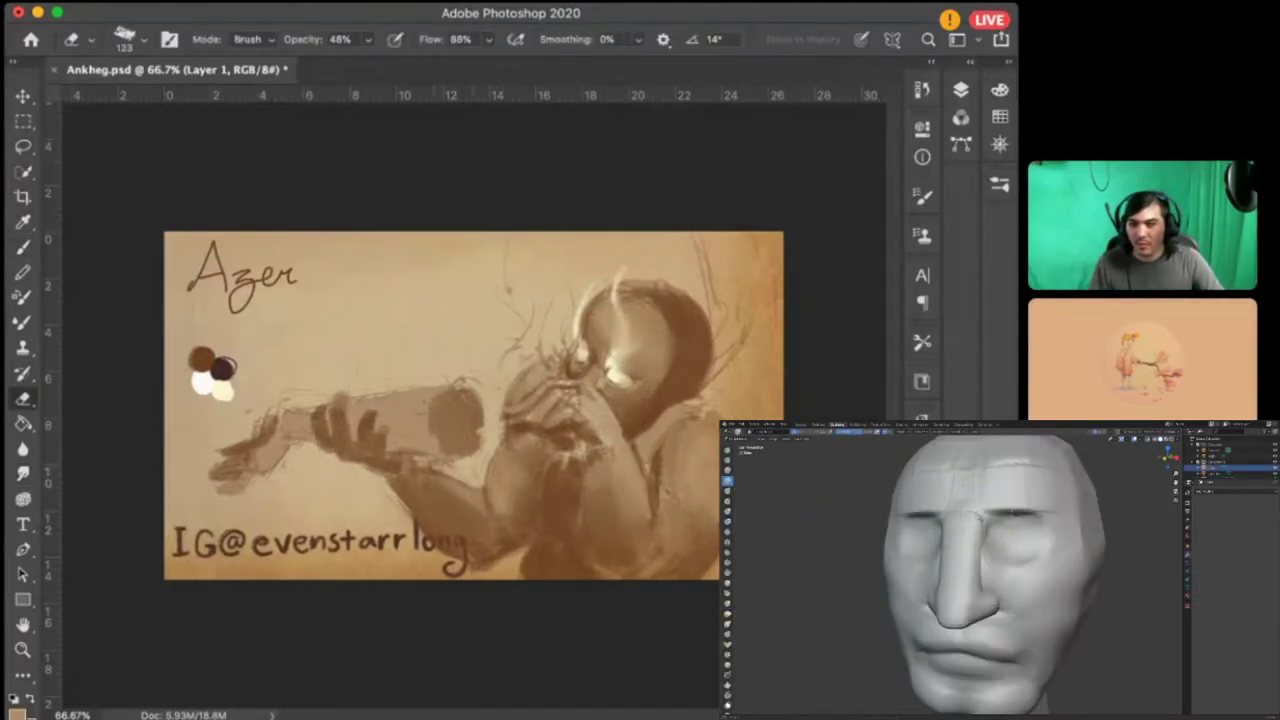
pyautogui.press('i')
pyautogui.press('b')
pyautogui.press('e')
pyautogui.press('3')
pyautogui.press('4')
pyautogui.press('b')
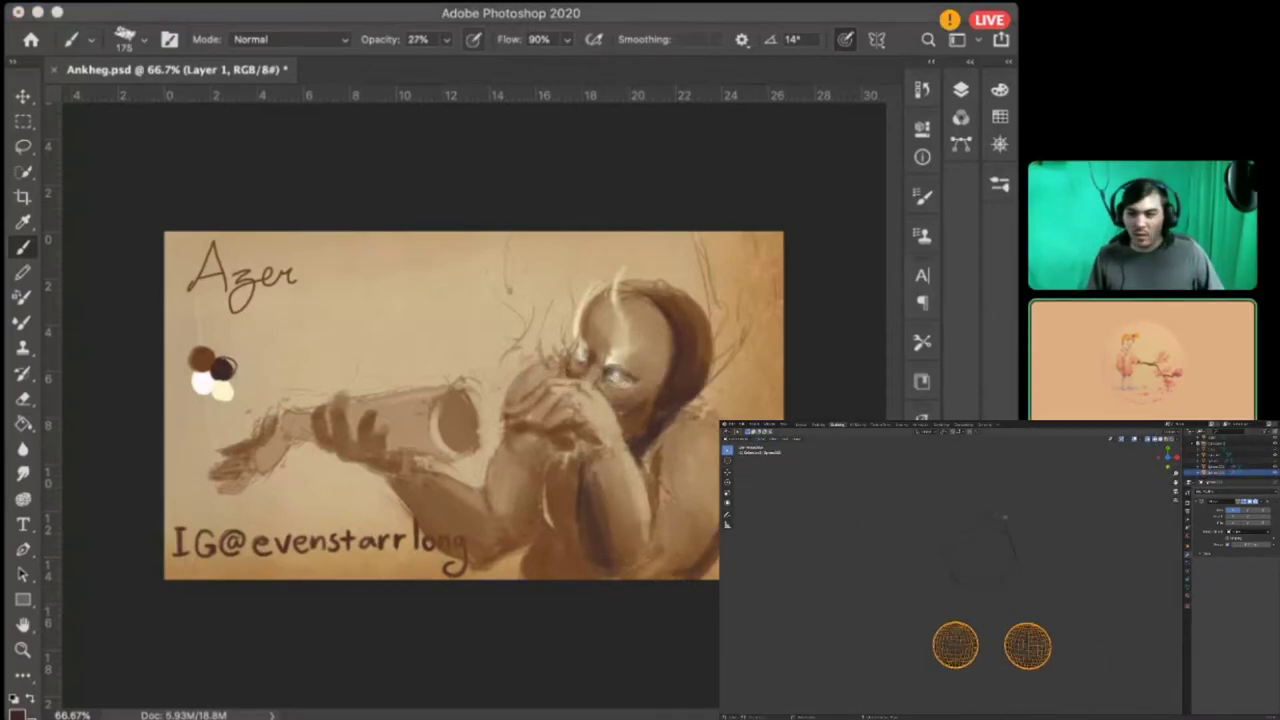
# At 25% opacity, darken the cylinder end with sampled brown and shade the arm and fingers
pyautogui.moveTo(440, 405); pyautogui.dragTo(452, 428)
pyautogui.keyDown('alt'); pyautogui.click(229, 468); pyautogui.keyUp('alt')
pyautogui.press('2')
pyautogui.press('5')
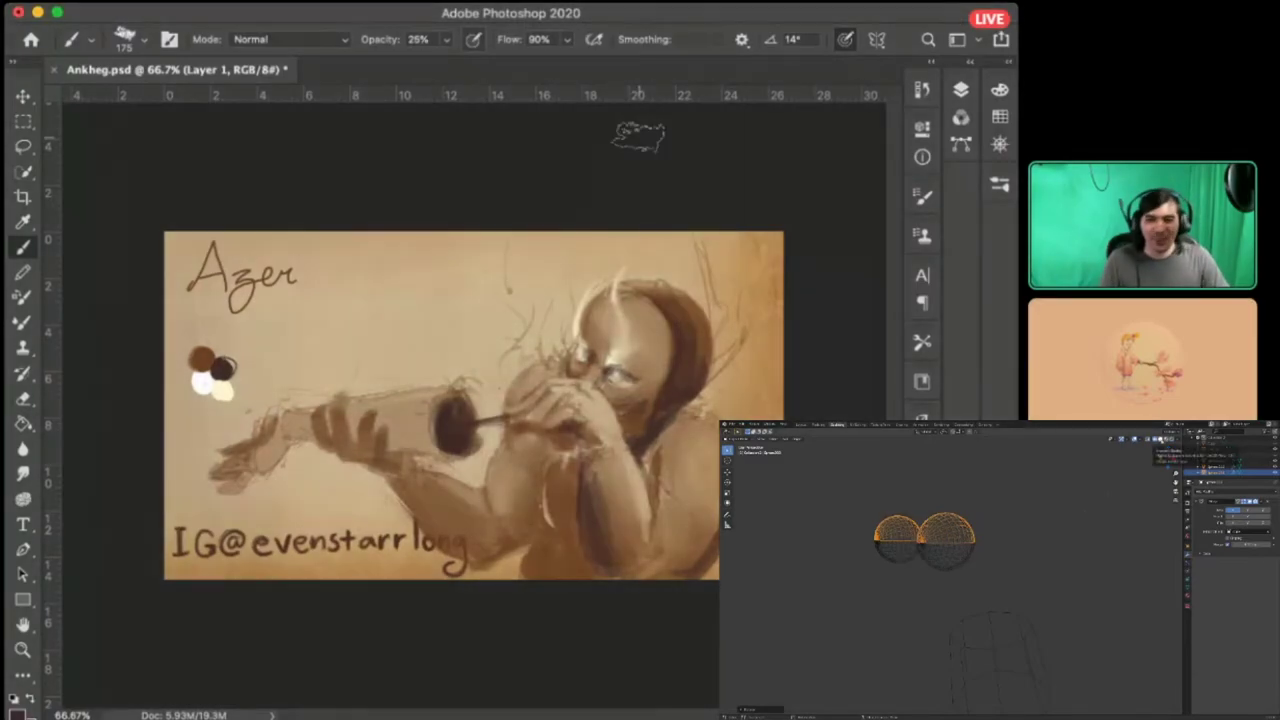
pyautogui.moveTo(382, 485); pyautogui.dragTo(454, 458)
pyautogui.moveTo(398, 495)
pyautogui.mouseDown()
pyautogui.moveTo(452, 552)
pyautogui.moveTo(472, 545)
pyautogui.mouseUp()
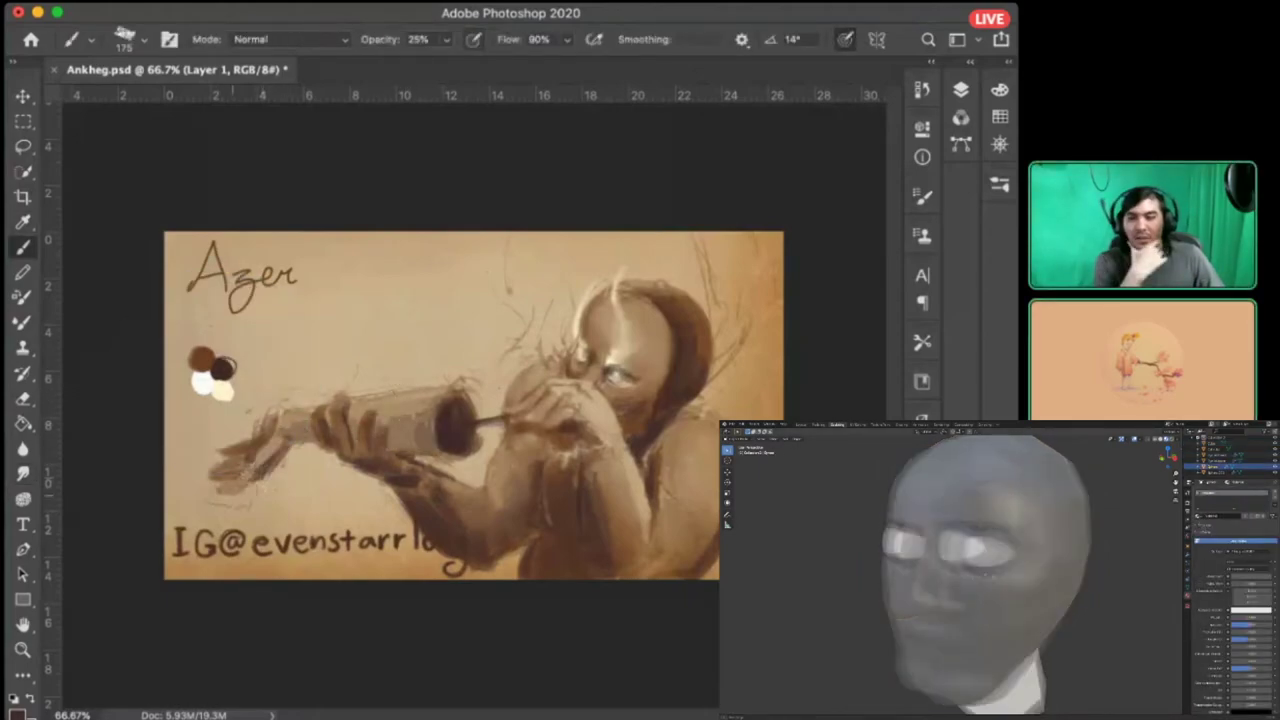
pyautogui.moveTo(198, 486); pyautogui.dragTo(238, 470)
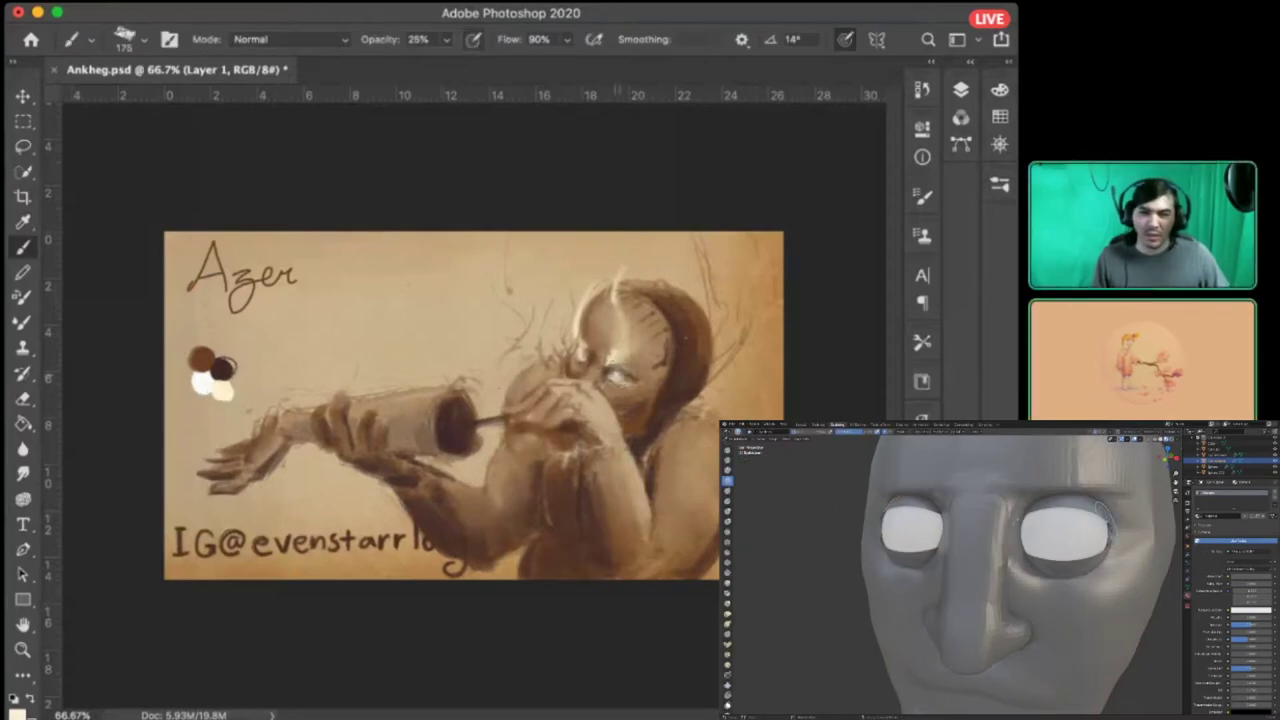
# At 19% brush opacity, paint flowing flame hair strands sweeping up and down around the head
pyautogui.press('1')
pyautogui.press('9')
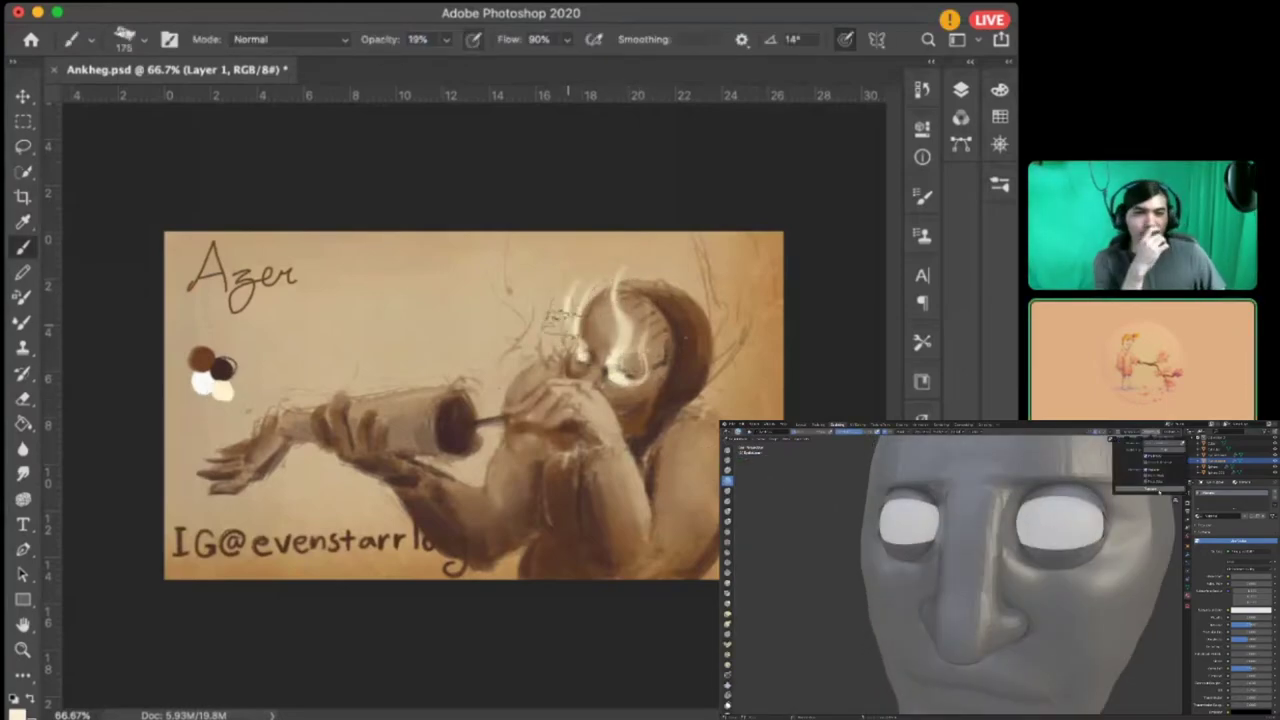
pyautogui.moveTo(725, 240); pyautogui.dragTo(690, 360)
pyautogui.moveTo(555, 235)
pyautogui.mouseDown()
pyautogui.moveTo(530, 355)
pyautogui.moveTo(535, 325)
pyautogui.mouseUp()
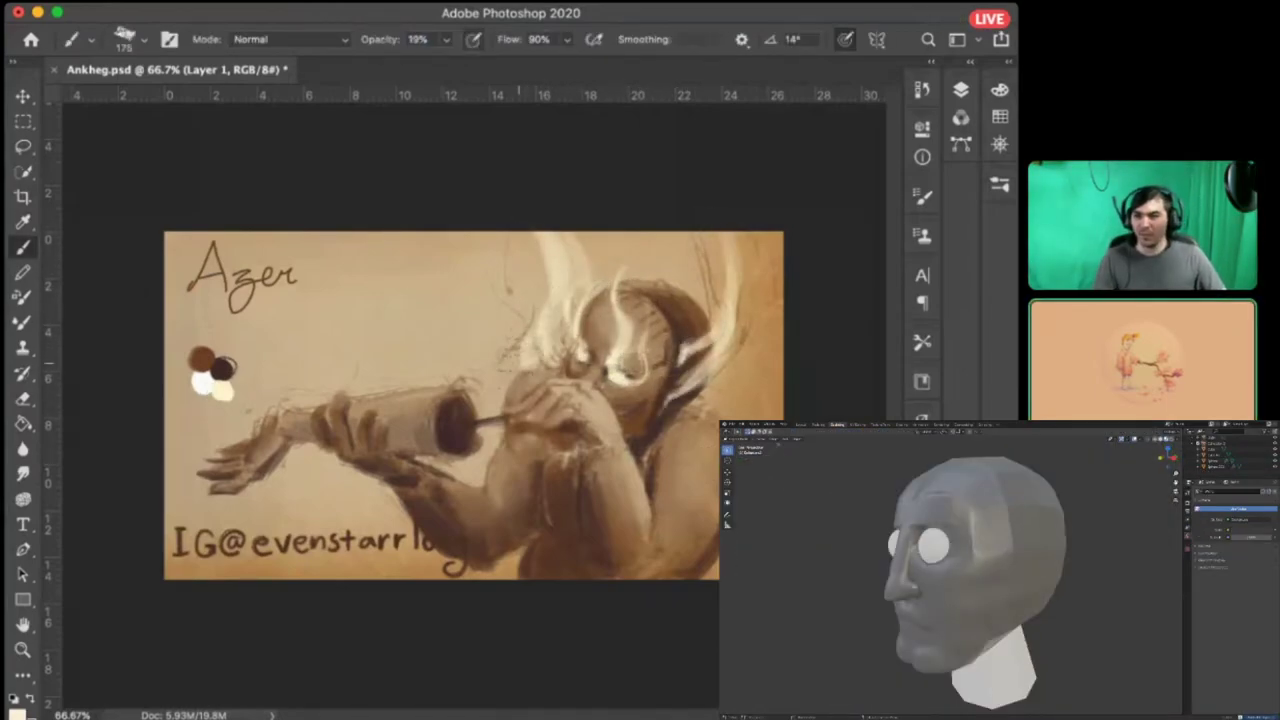
pyautogui.moveTo(700, 236); pyautogui.dragTo(660, 326)
pyautogui.moveTo(752, 350); pyautogui.dragTo(692, 398)
pyautogui.moveTo(676, 342); pyautogui.dragTo(626, 440)
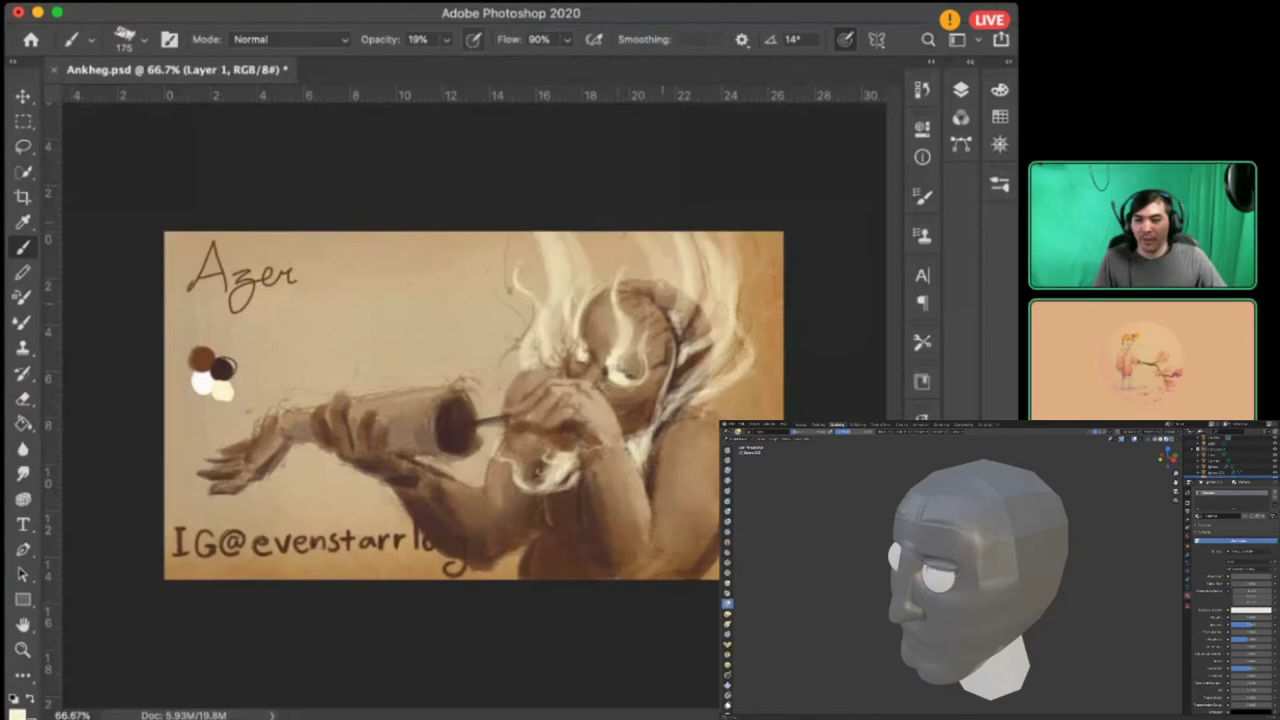
pyautogui.moveTo(660, 240); pyautogui.dragTo(600, 300)
pyautogui.moveTo(700, 365)
pyautogui.mouseDown()
pyautogui.moveTo(655, 445)
pyautogui.moveTo(655, 420)
pyautogui.mouseUp()
pyautogui.moveTo(632, 234)
pyautogui.mouseDown()
pyautogui.moveTo(558, 292)
pyautogui.moveTo(580, 294)
pyautogui.mouseUp()
pyautogui.moveTo(726, 276); pyautogui.dragTo(674, 314)
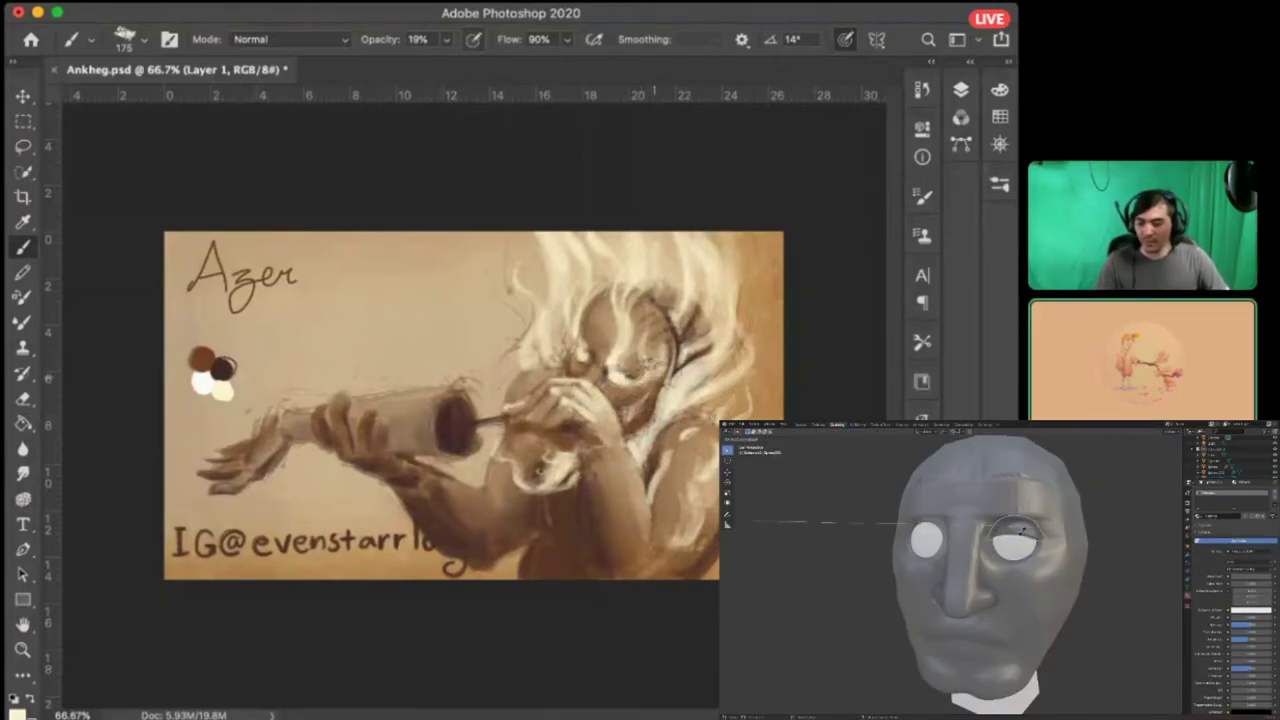
# Darken the cylinder's open end, then add soft light strokes with a sampled colour
pyautogui.press('r')
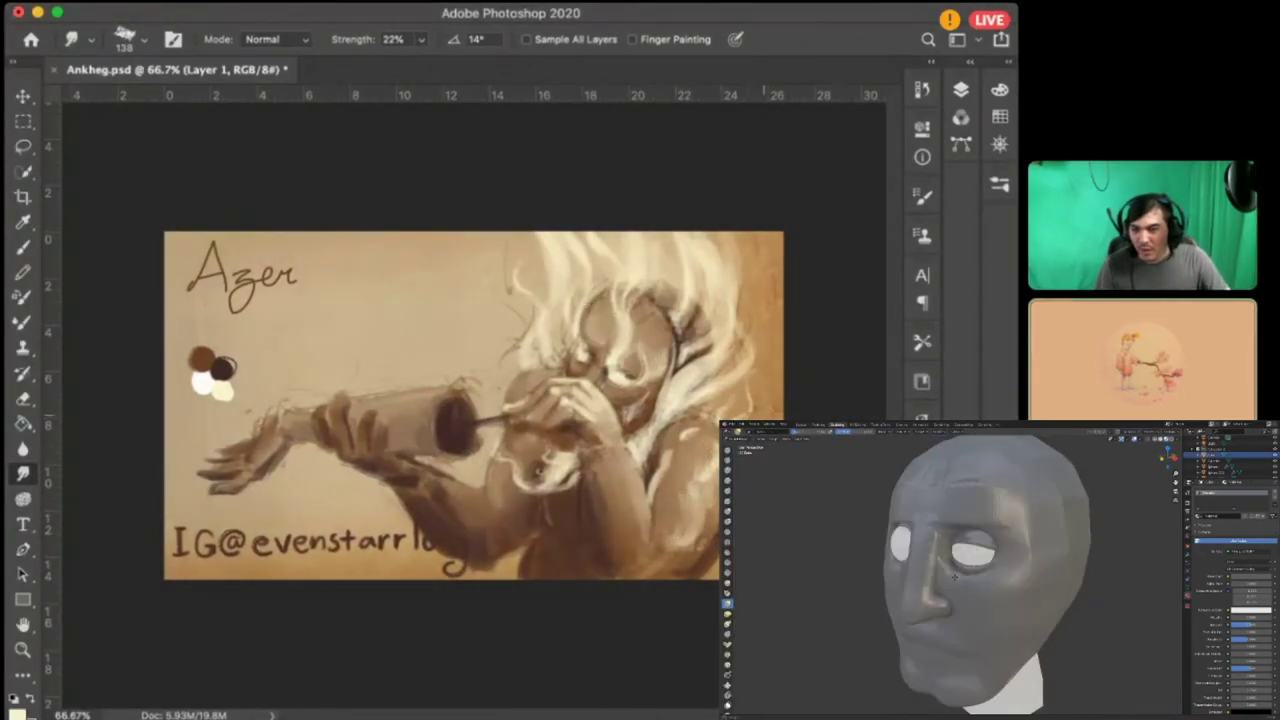
pyautogui.press('i')
pyautogui.press('b')
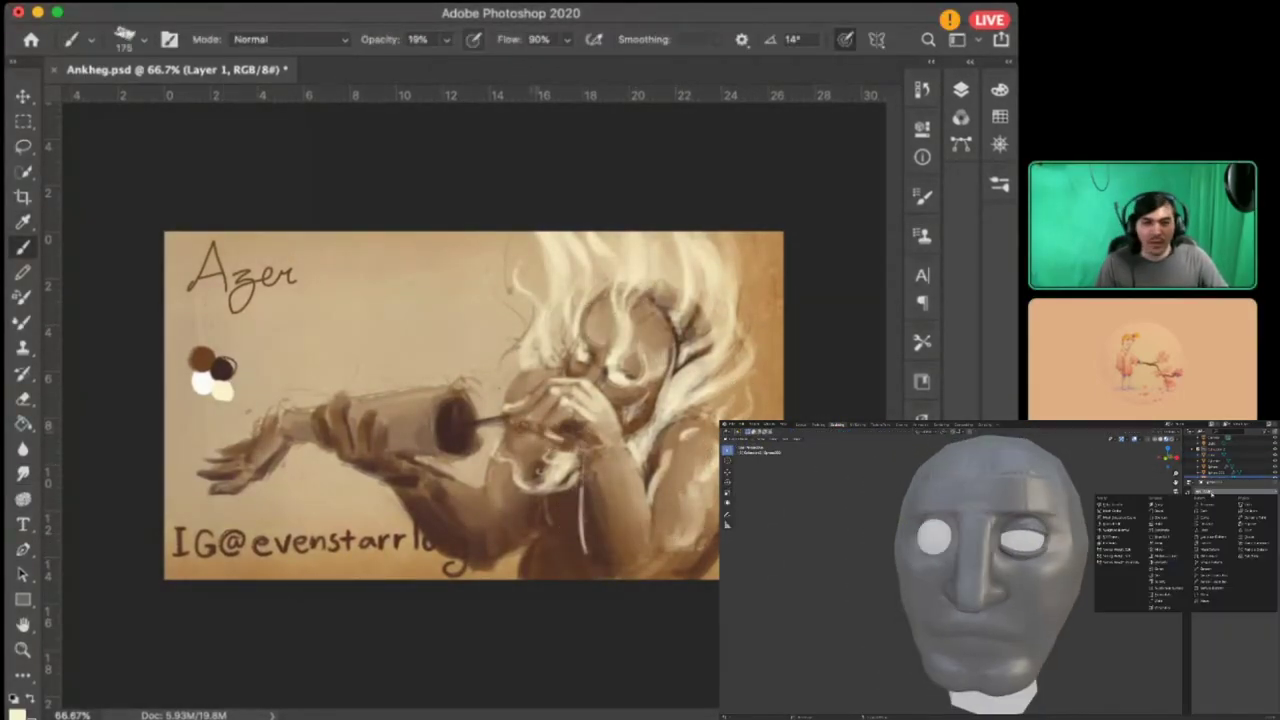
pyautogui.scroll(1, 475, 405)
pyautogui.moveTo(466, 420); pyautogui.dragTo(440, 445)
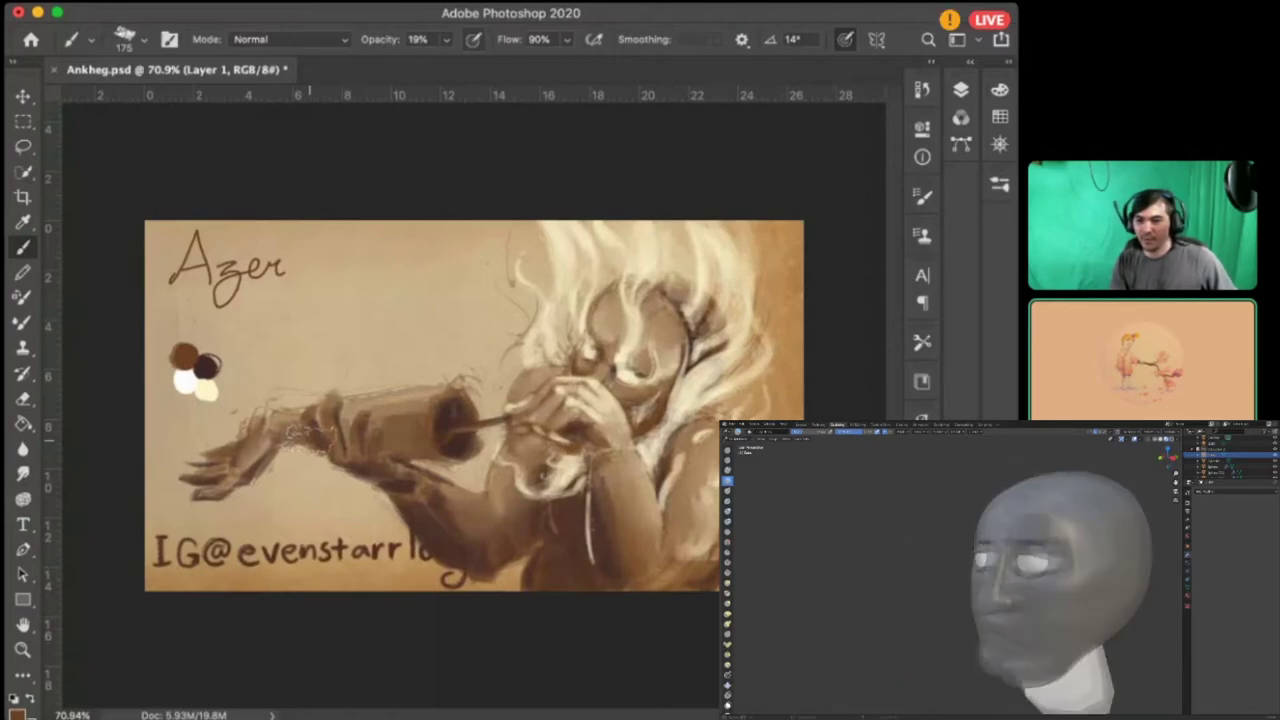
pyautogui.press('alt')
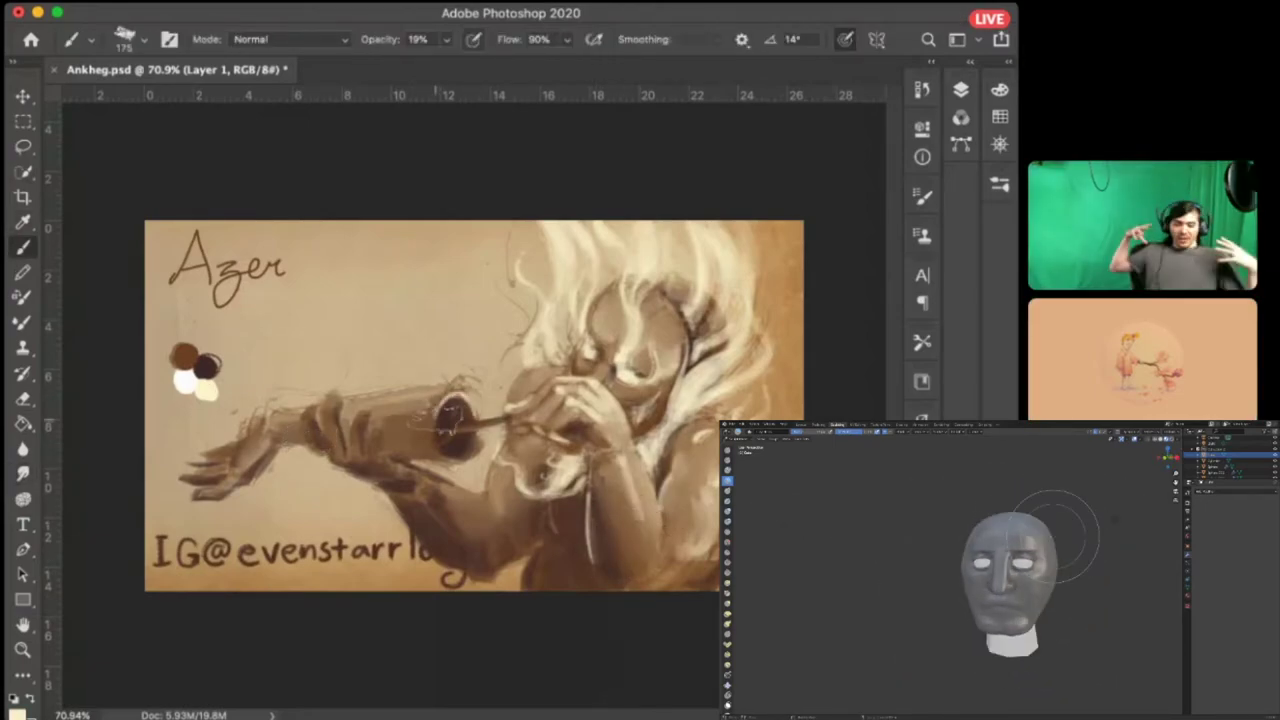
pyautogui.moveTo(438, 422); pyautogui.dragTo(445, 430)
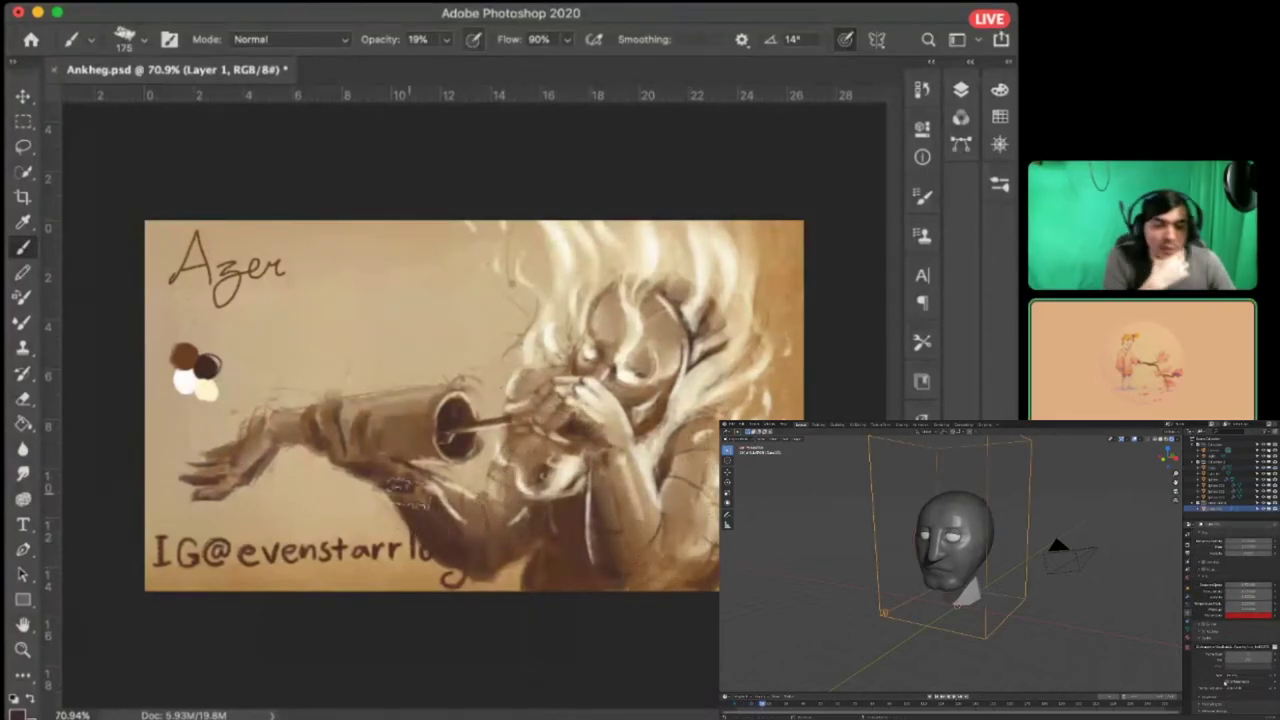
# Paint dark wrapped strokes along the outstretched arm
pyautogui.hotkey('shift', '0')
pyautogui.hotkey('shift', '1')
pyautogui.moveTo(420, 410)
pyautogui.mouseDown()
pyautogui.moveTo(266, 455)
pyautogui.moveTo(193, 450)
pyautogui.mouseUp()
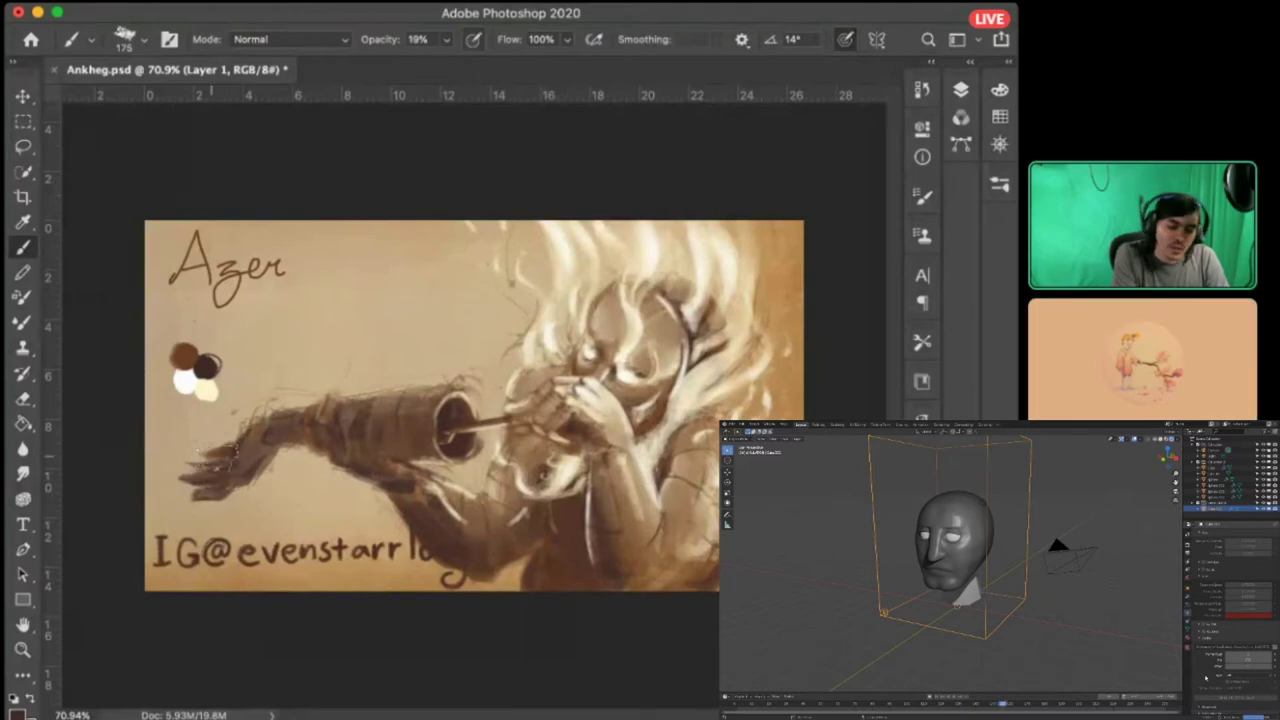
pyautogui.keyDown('alt'); pyautogui.click(318, 388); pyautogui.keyUp('alt')
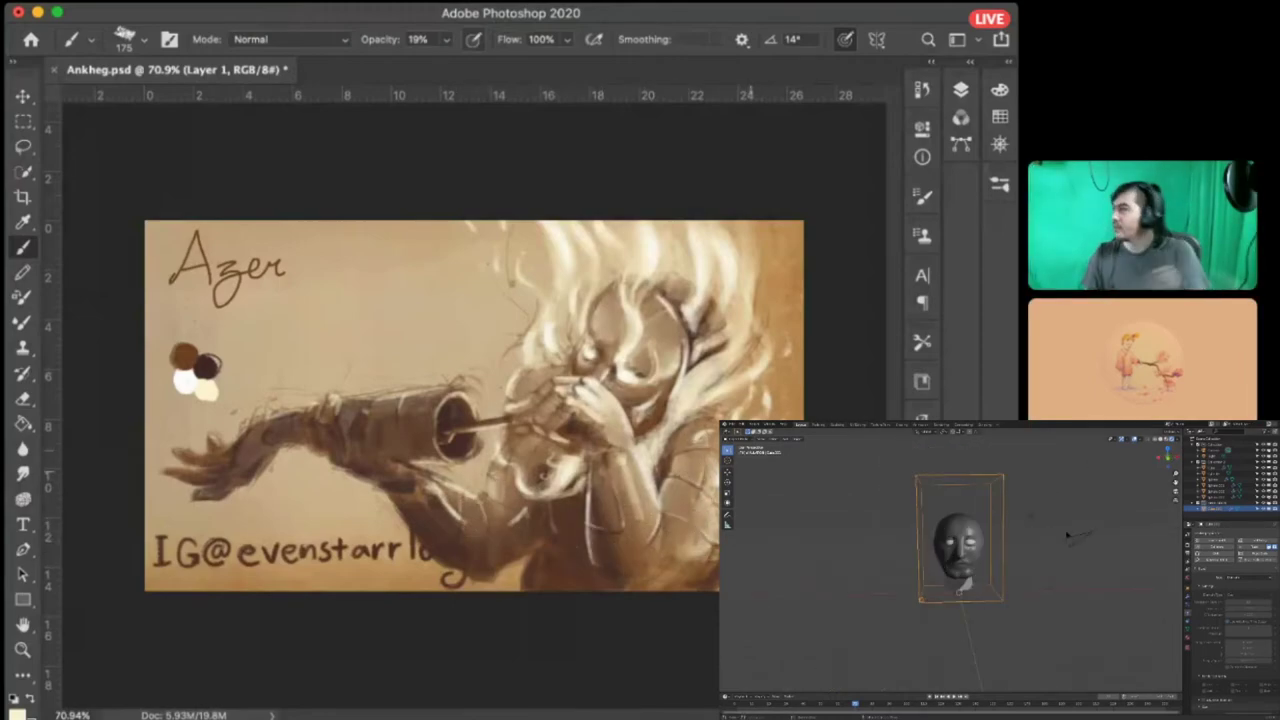
# Try a dark gradient tint over the painting's right side, then undo it
pyautogui.press('g')
pyautogui.hotkey('shift', 'g')
pyautogui.moveTo(848, 150); pyautogui.dragTo(228, 412)
pyautogui.hotkey('ctrl', 'z')
# Sample palette colours and set the brush opacity to 18% on Layer 1
pyautogui.press('i')
pyautogui.click(198, 374)
pyautogui.press('b')
pyautogui.moveTo(397, 42); pyautogui.dragTo(404, 42)
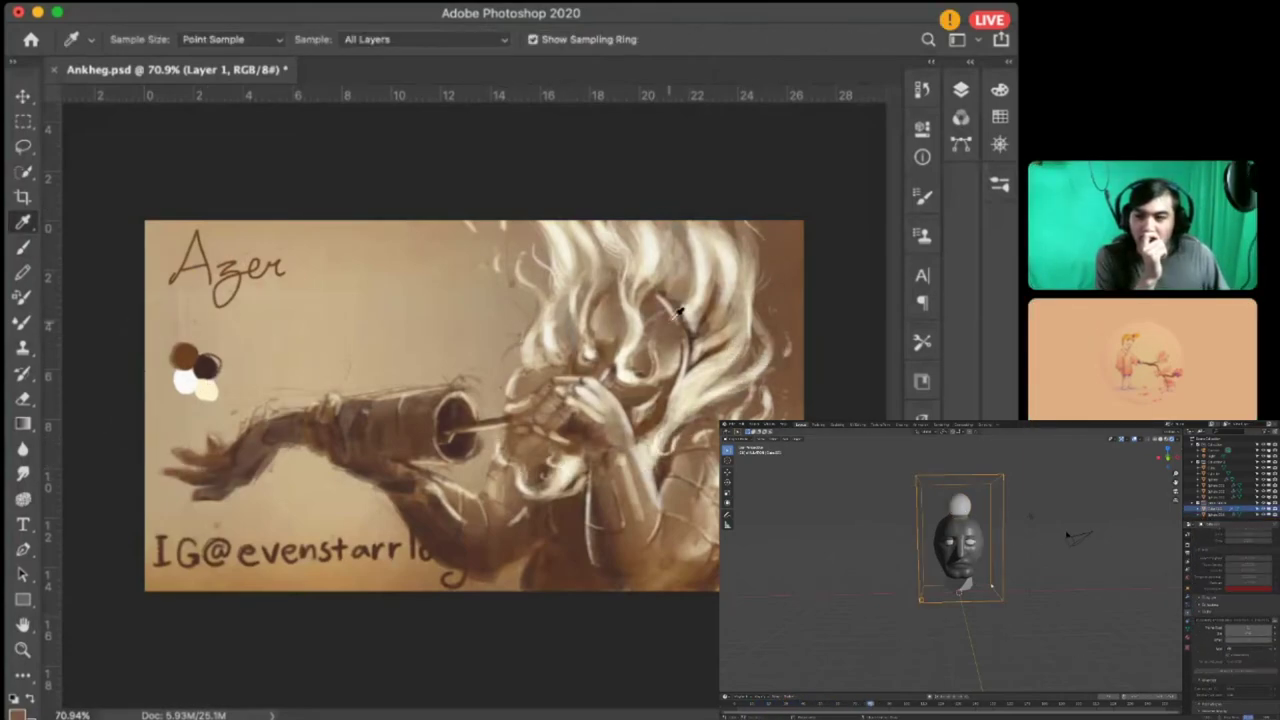
pyautogui.moveTo(397, 42); pyautogui.dragTo(373, 43)
pyautogui.keyDown('alt'); pyautogui.click(196, 364); pyautogui.keyUp('alt')
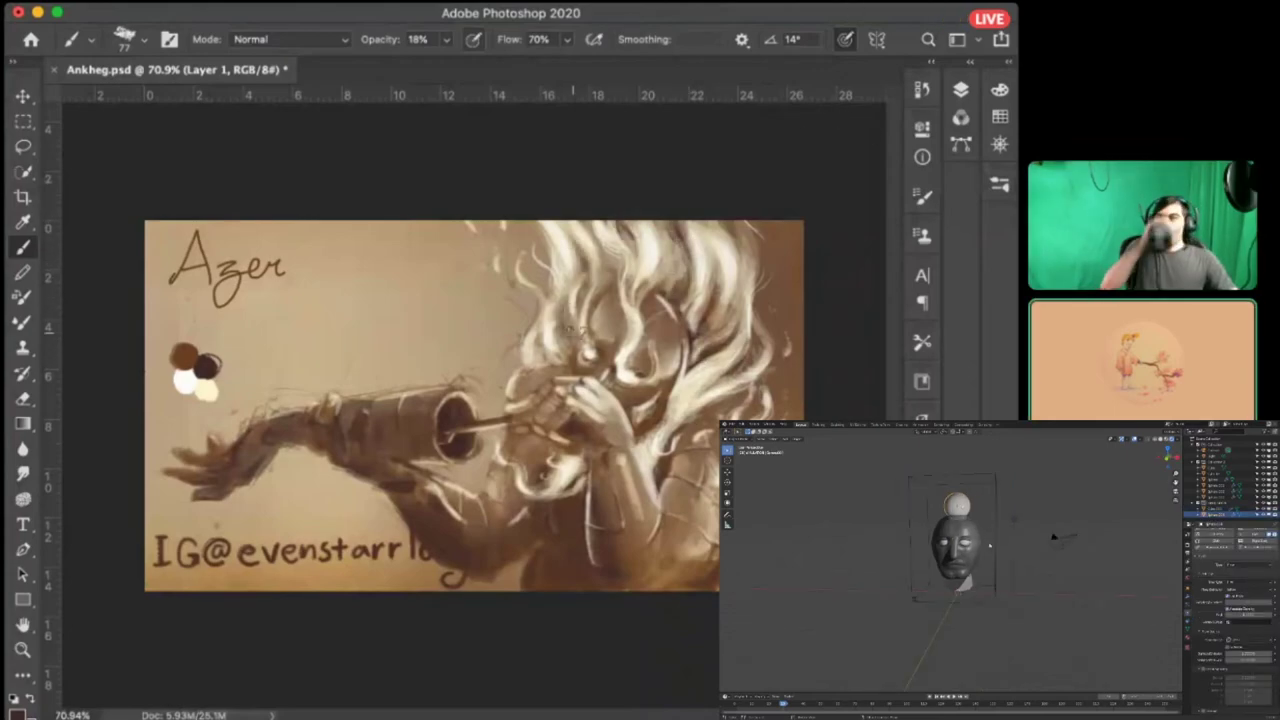
pyautogui.press('r')
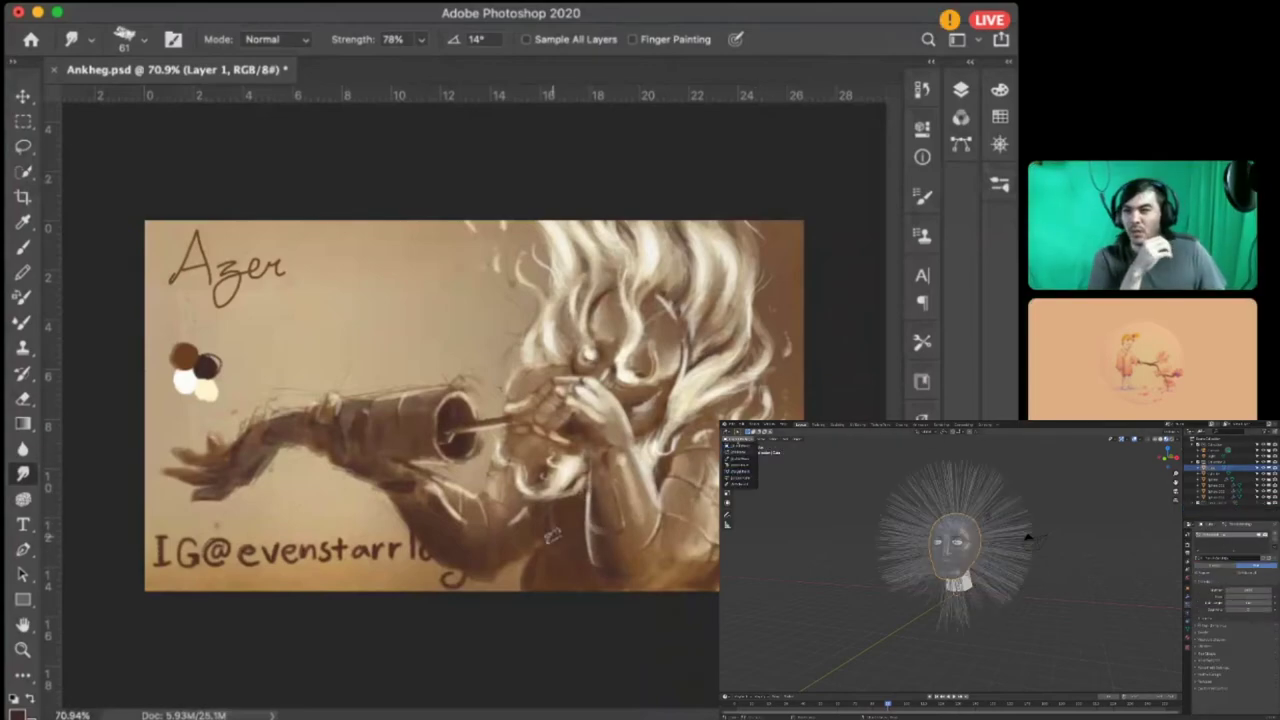
# Paint a light ring on the cylinder's open end with a sampled light tone
pyautogui.press('i')
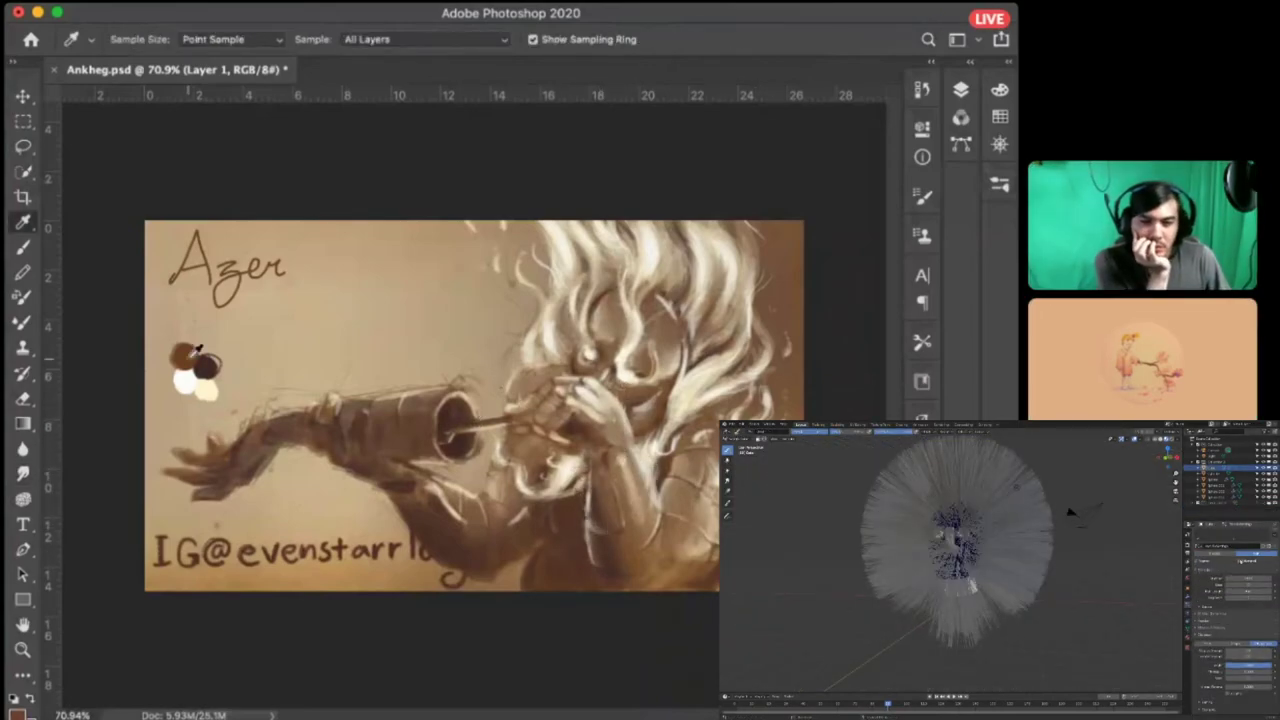
pyautogui.press('b')
pyautogui.keyDown('alt'); pyautogui.click(443, 410); pyautogui.keyUp('alt')
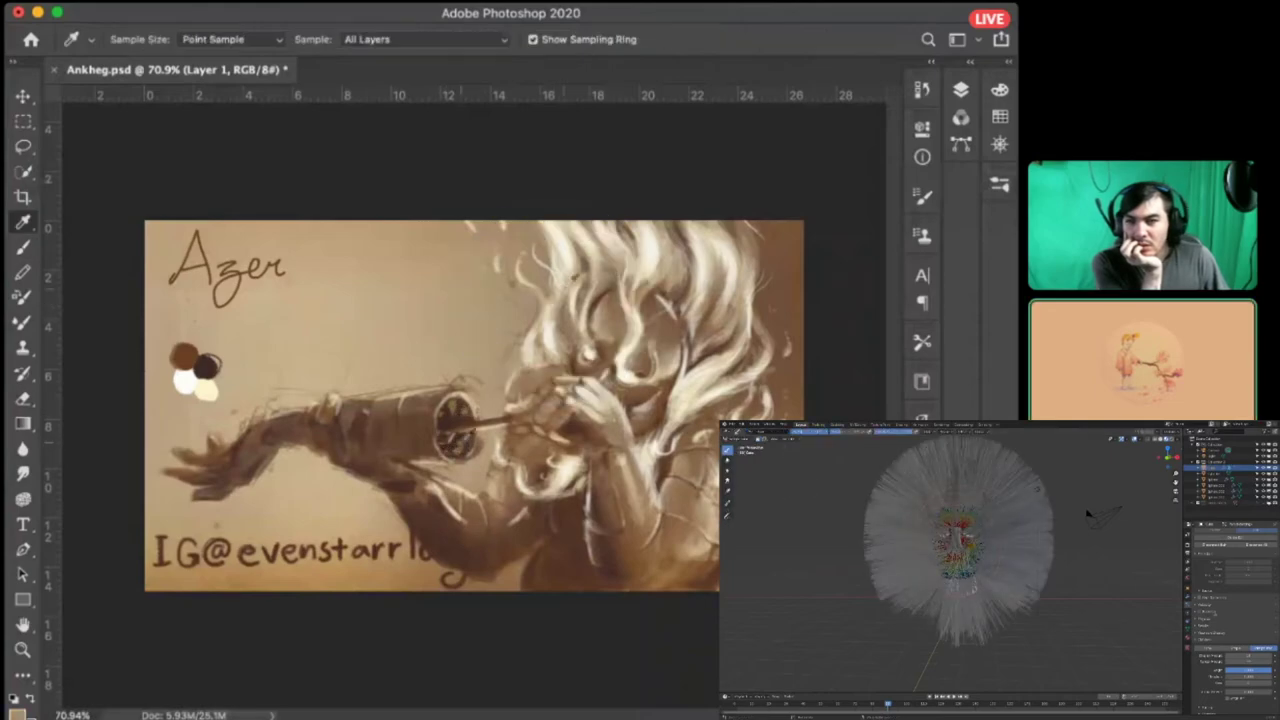
pyautogui.moveTo(445, 405); pyautogui.dragTo(465, 432)
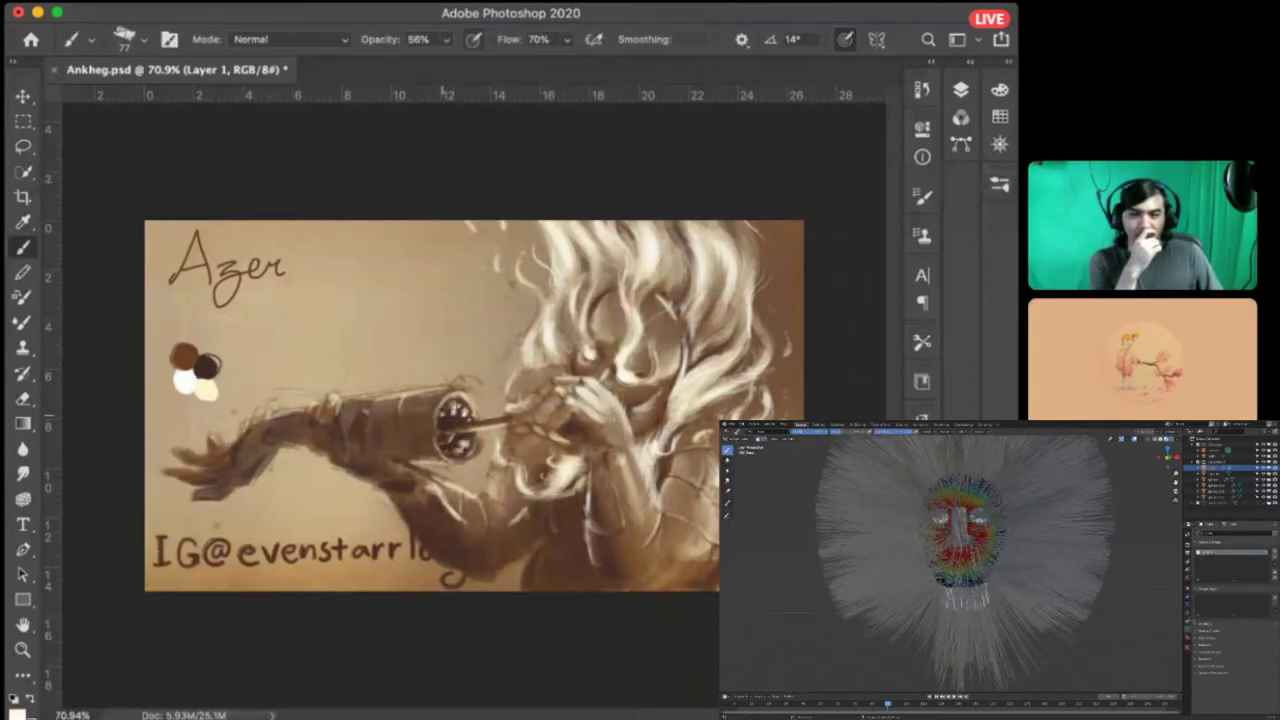
# Paint dark face strokes with flow 43%, then set the brush to size 151, 38% opacity
pyautogui.keyDown('alt'); pyautogui.click(962, 262); pyautogui.keyUp('alt')
pyautogui.hotkey('shift', '4')
pyautogui.hotkey('shift', '3')
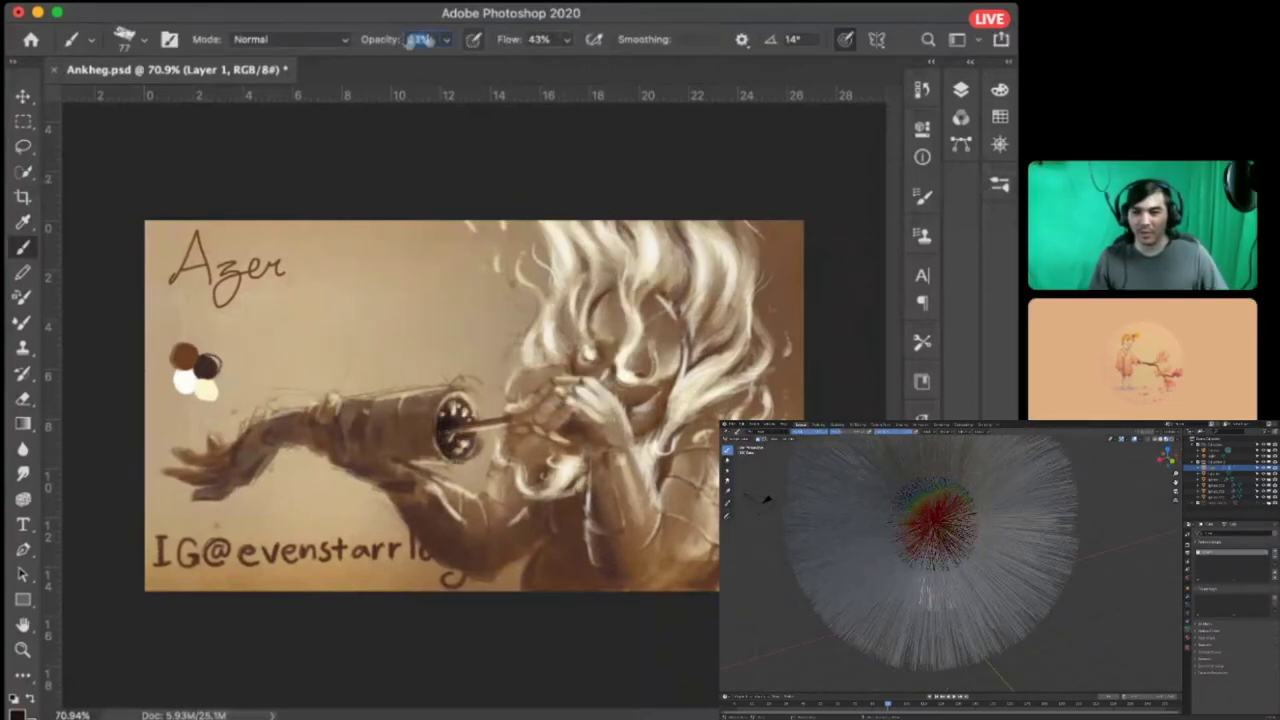
pyautogui.press('6')
pyautogui.press('4')
pyautogui.moveTo(682, 340); pyautogui.dragTo(692, 370)
pyautogui.press('2')
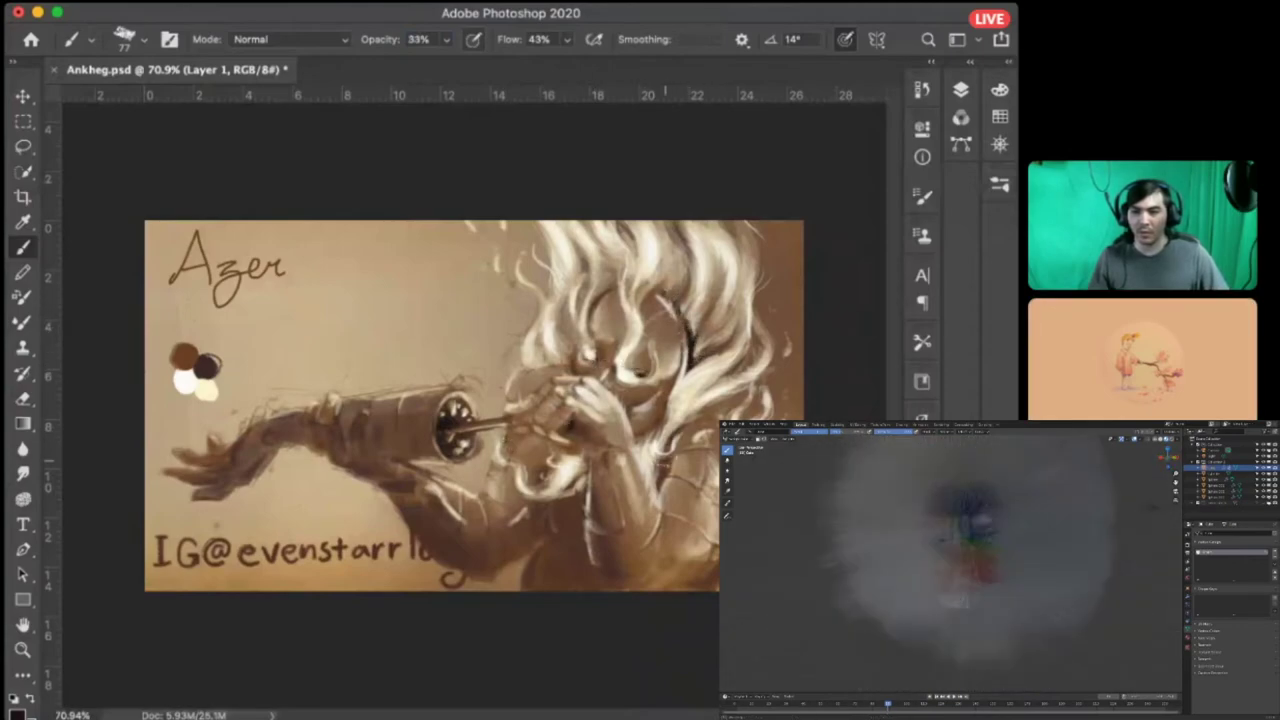
pyautogui.press('3')
pyautogui.press('8')
pyautogui.keyDown('alt'); pyautogui.click(684, 334); pyautogui.keyUp('alt')
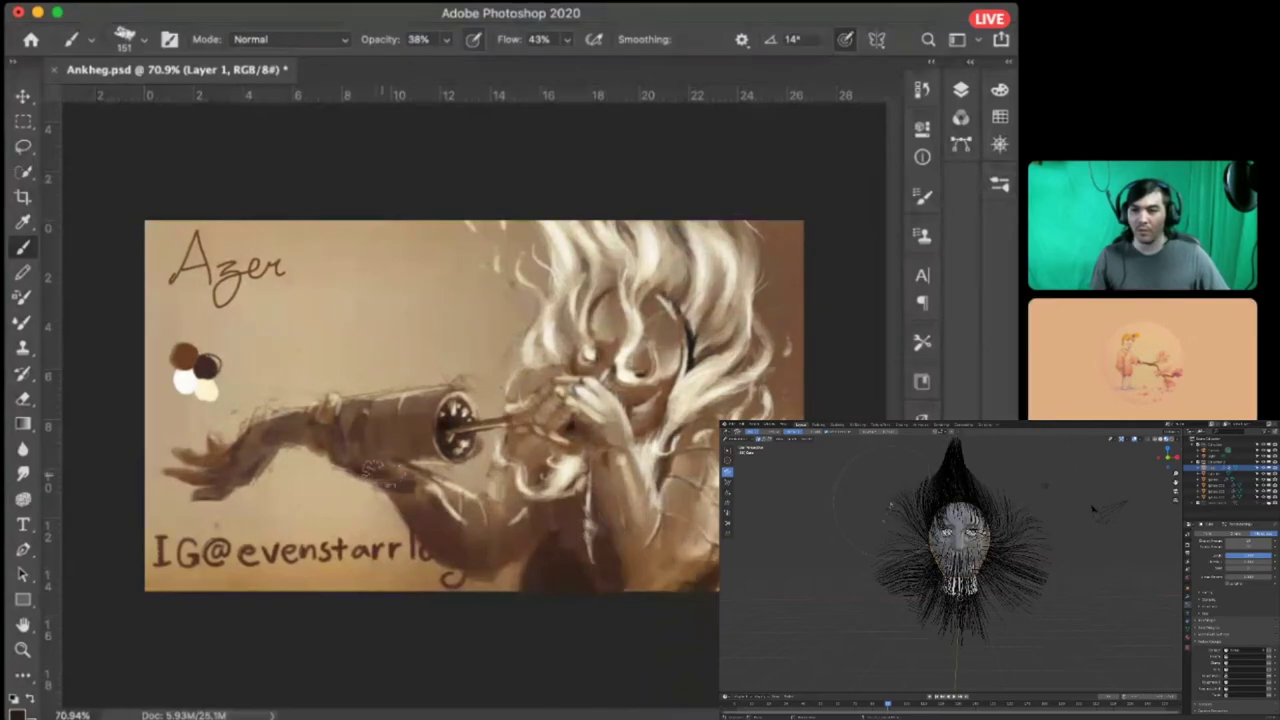
# Smudge-blend the face and hand, then return to the normal painting brush
pyautogui.press('r')
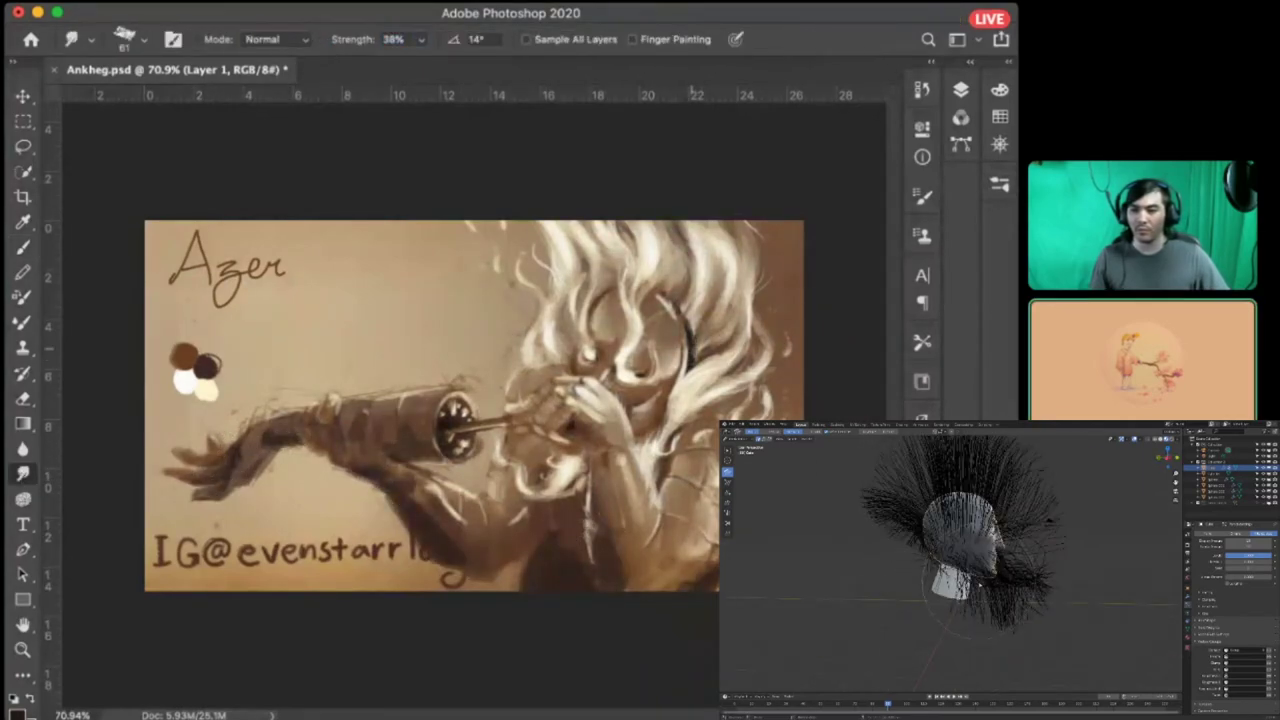
pyautogui.click(22, 220)
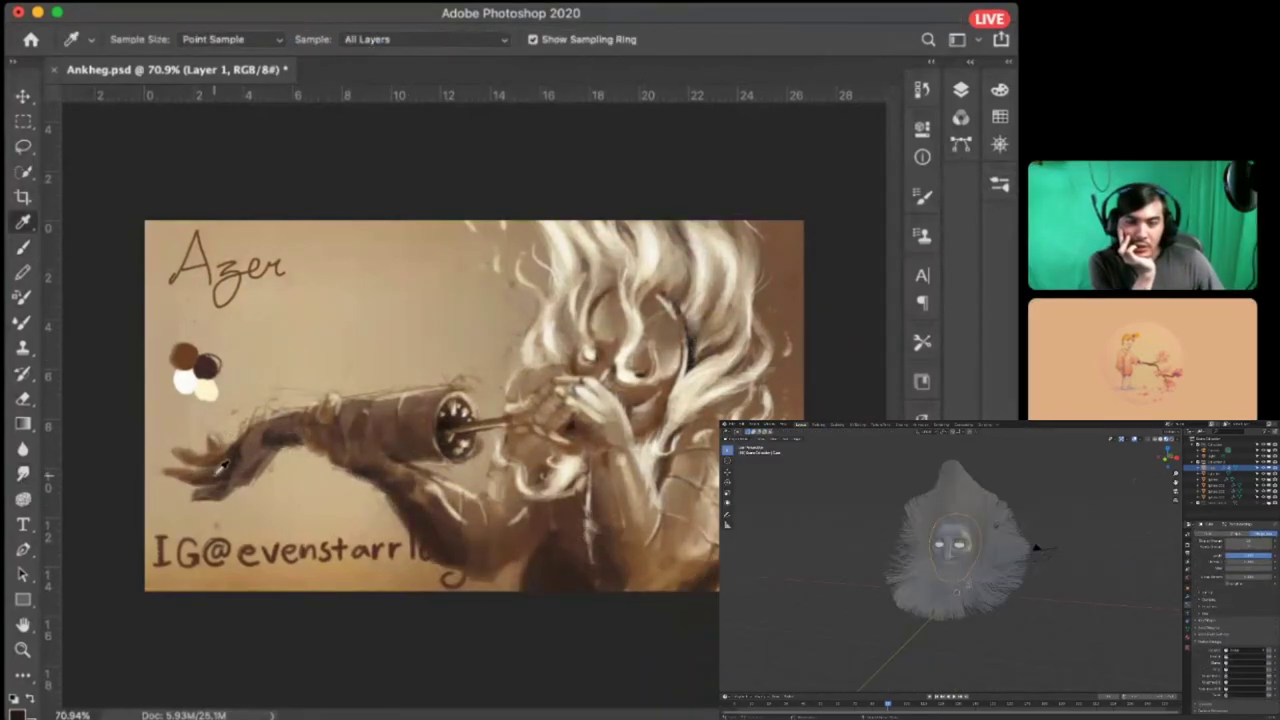
pyautogui.click(24, 250)
pyautogui.click(24, 250)
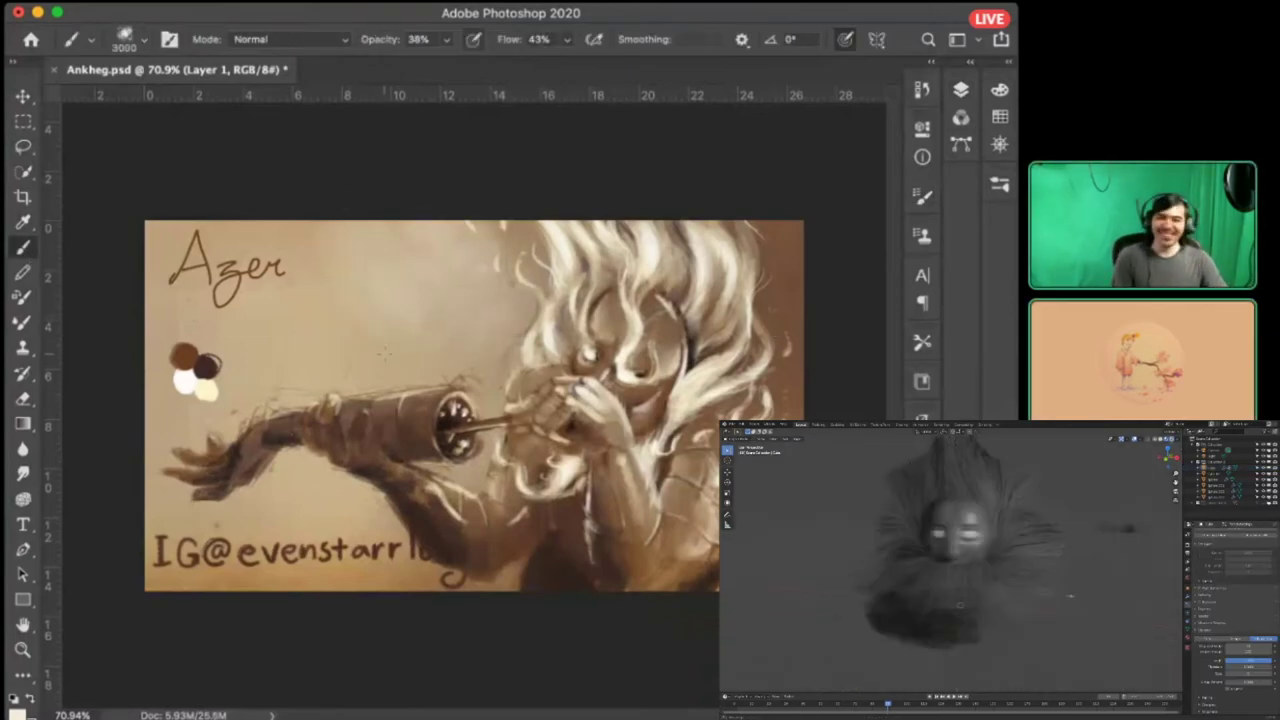
# Shrink the brush, paint dark smoke curling from the cylinder, and smudge it into wisps
pyautogui.moveTo(588, 210); pyautogui.dragTo(450, 210)
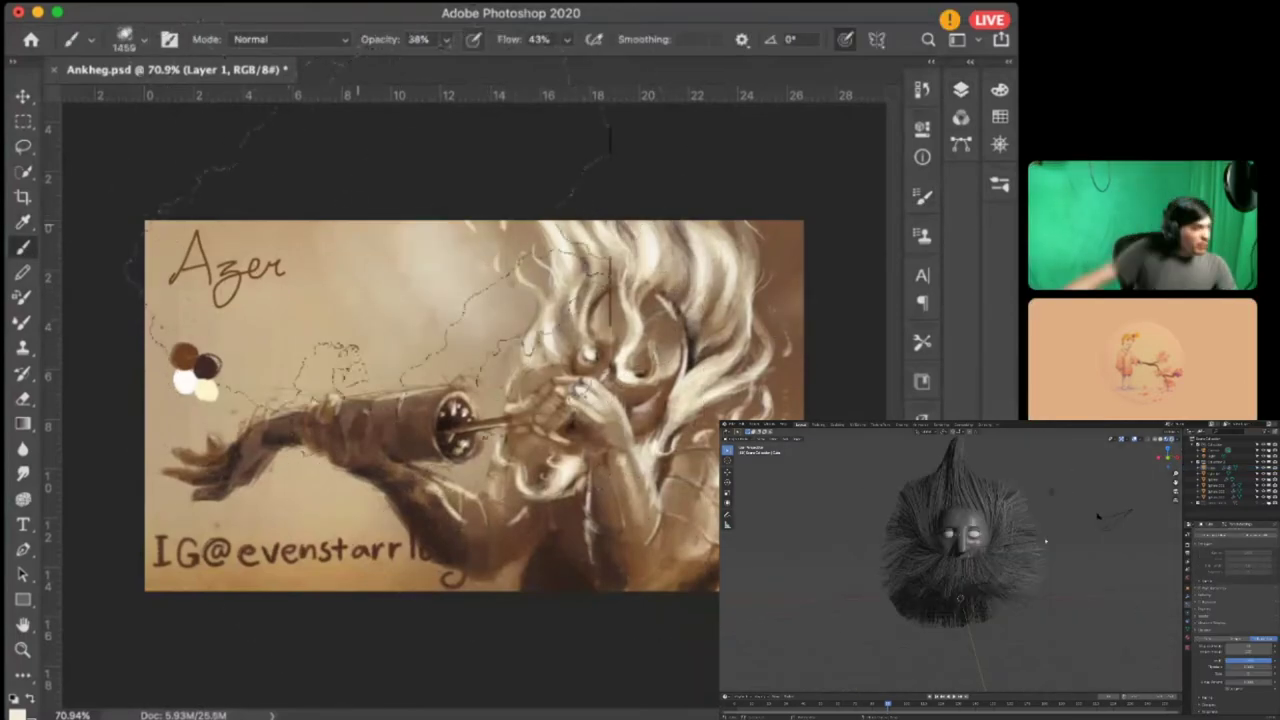
pyautogui.moveTo(370, 260)
pyautogui.mouseDown()
pyautogui.moveTo(790, 280)
pyautogui.moveTo(560, 280)
pyautogui.mouseUp()
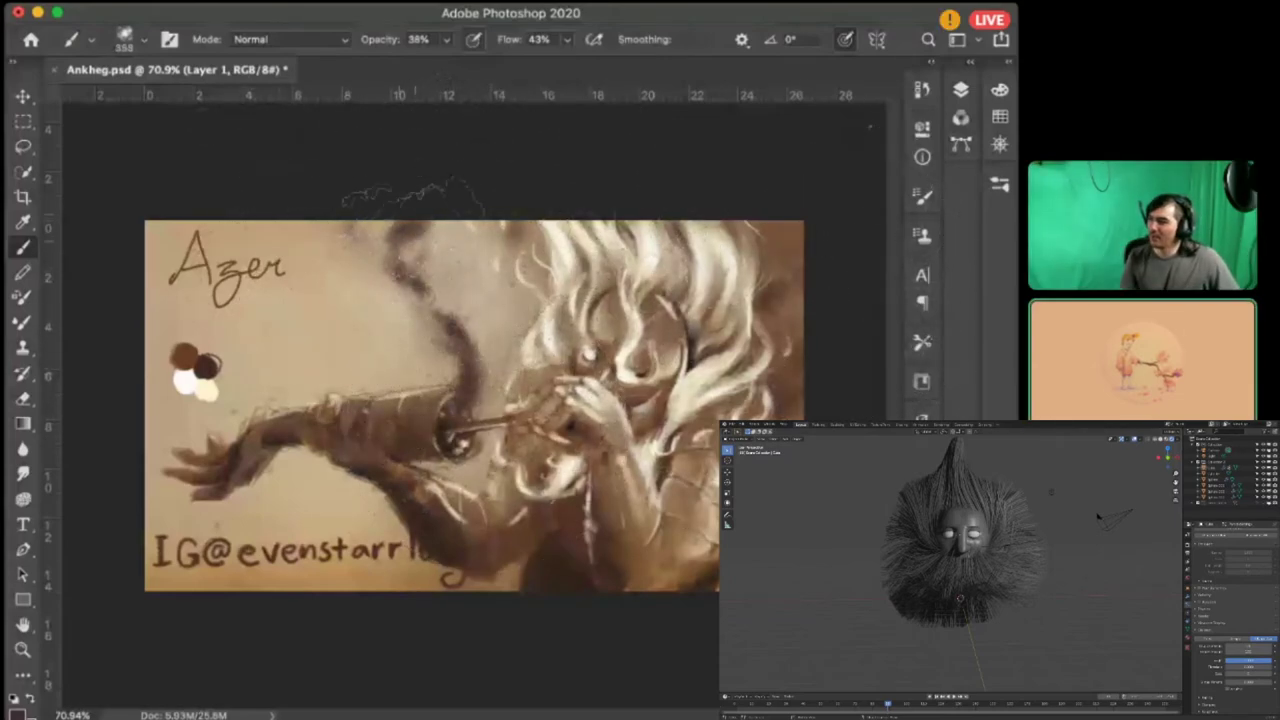
pyautogui.keyDown('alt'); pyautogui.click(411, 437); pyautogui.keyUp('alt')
pyautogui.moveTo(460, 250); pyautogui.dragTo(522, 292)
pyautogui.press('r')
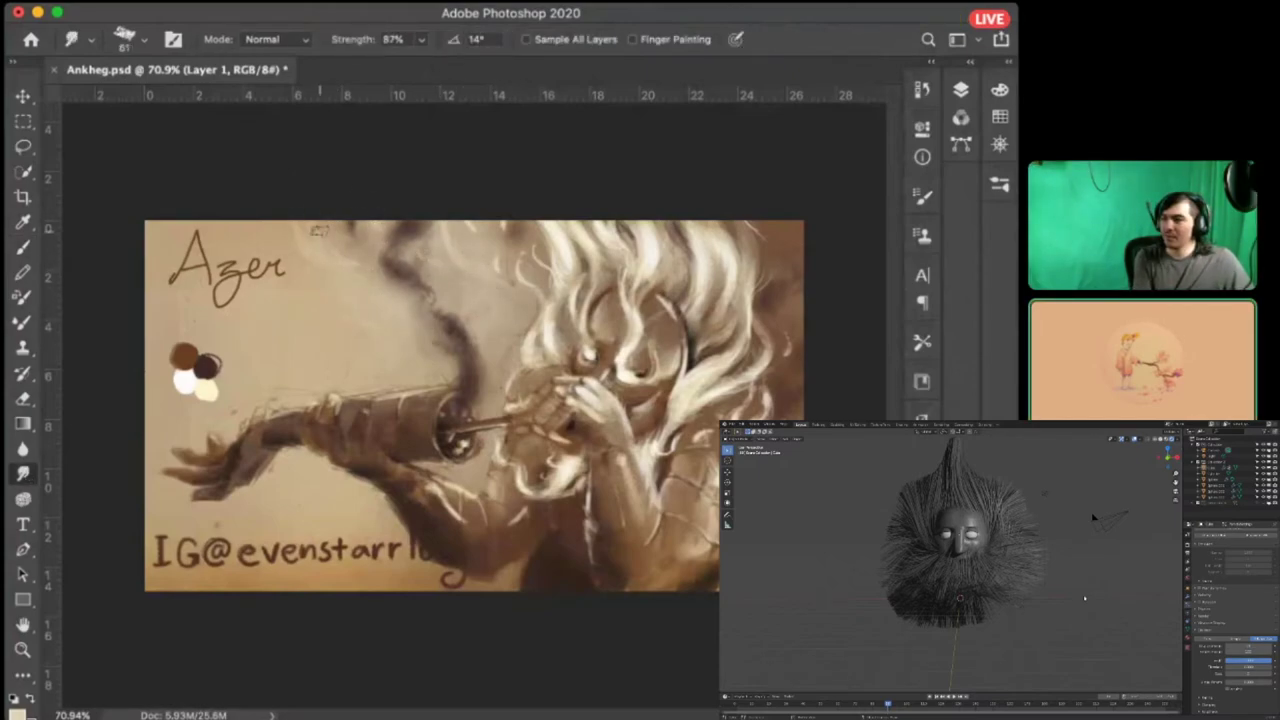
pyautogui.press('i')
pyautogui.press('b')
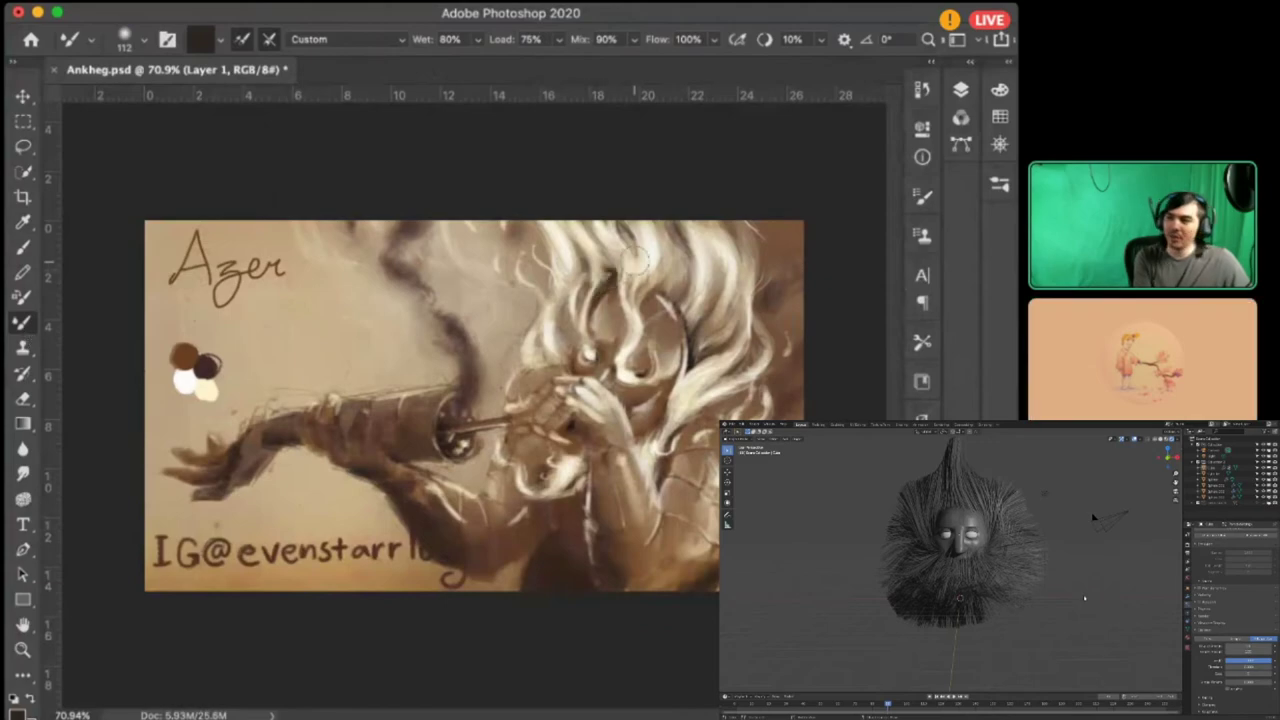
# Dodge the face and forearm highlights with the Dodge tool at Midtones, Exposure 50%
pyautogui.press('j')
pyautogui.press('o')
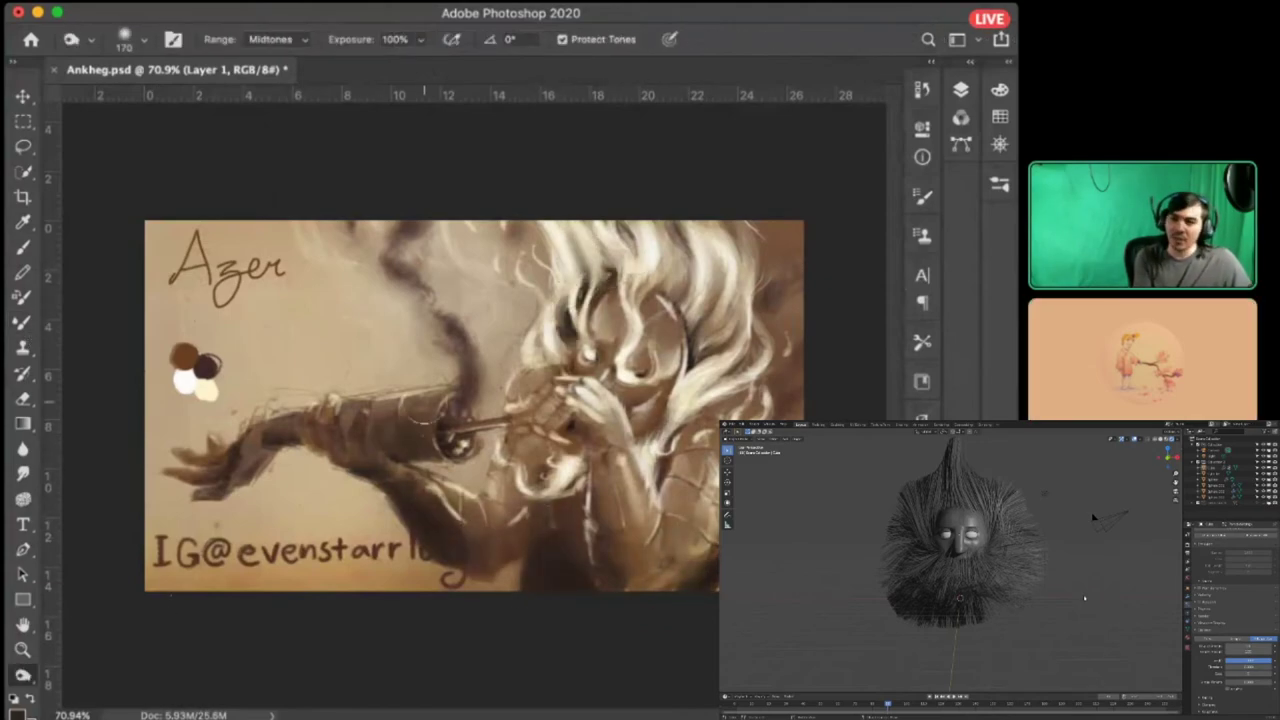
pyautogui.press('r')
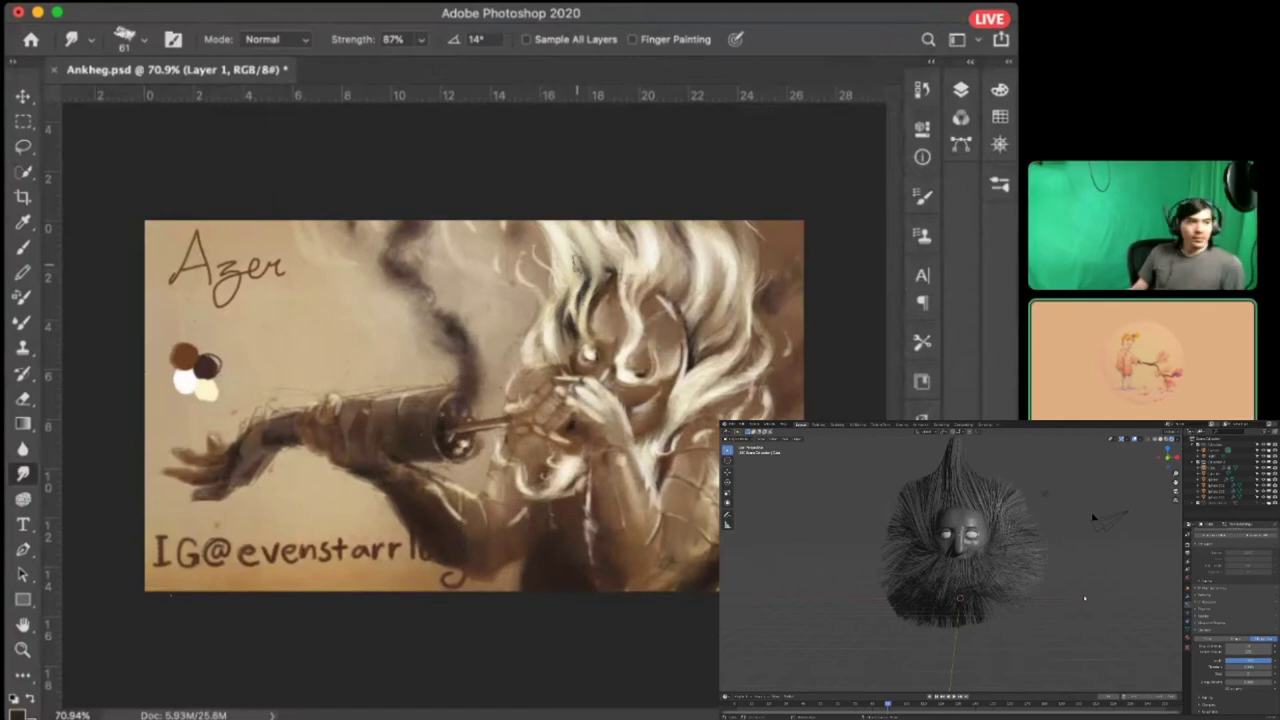
pyautogui.press('o')
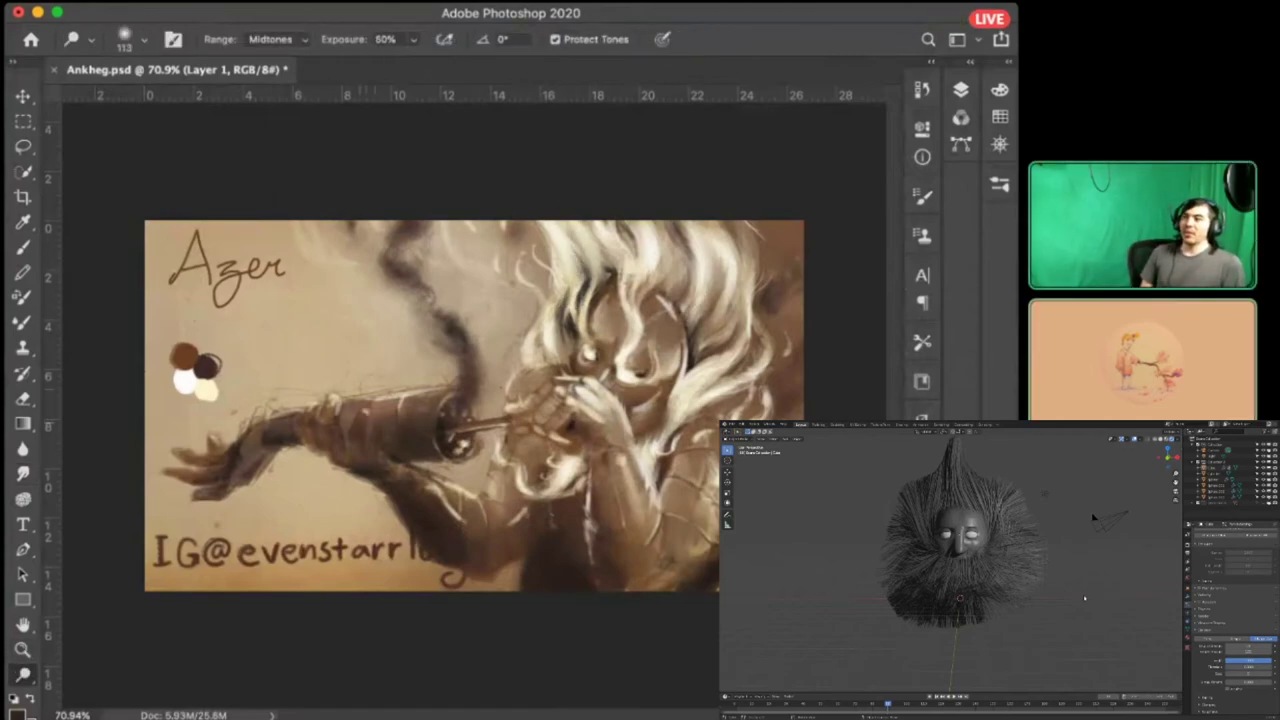
pyautogui.moveTo(640, 357); pyautogui.dragTo(470, 510)
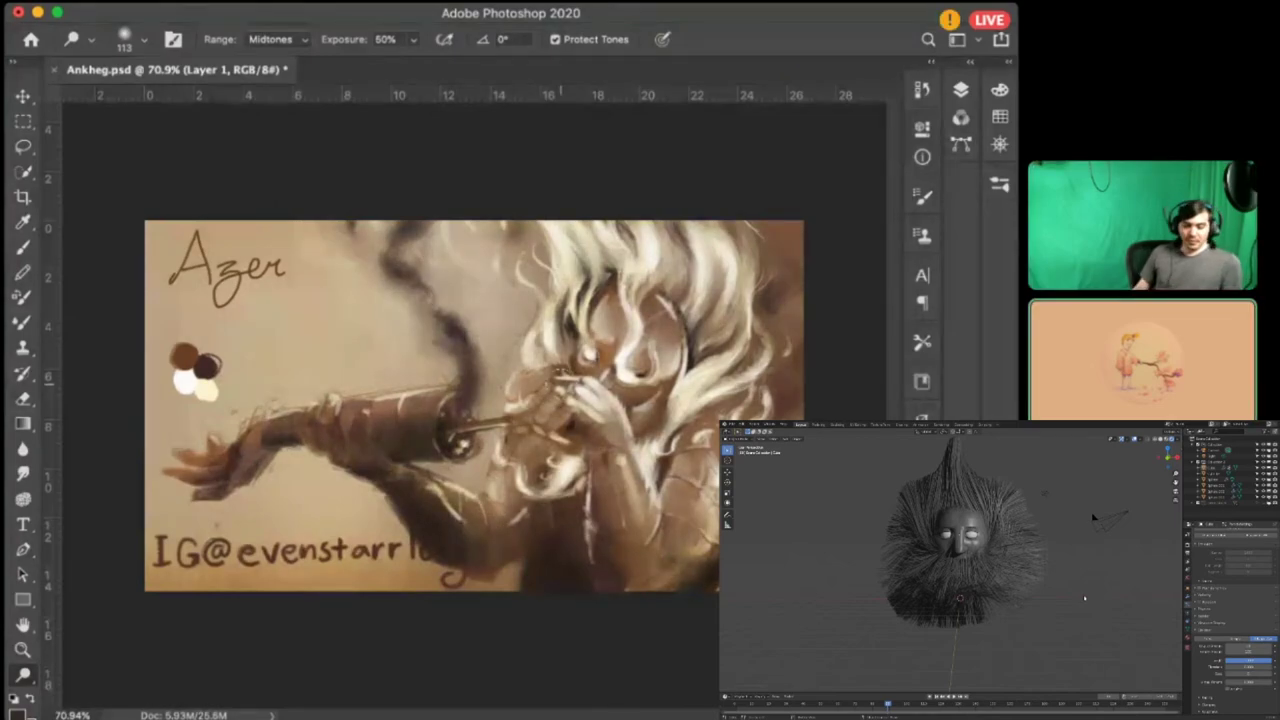
# Select the title layer, sample colours from the signature text and painting, and return to brushing
pyautogui.hotkey('alt', ']')
pyautogui.press('i')
pyautogui.press('i')
pyautogui.press('o')
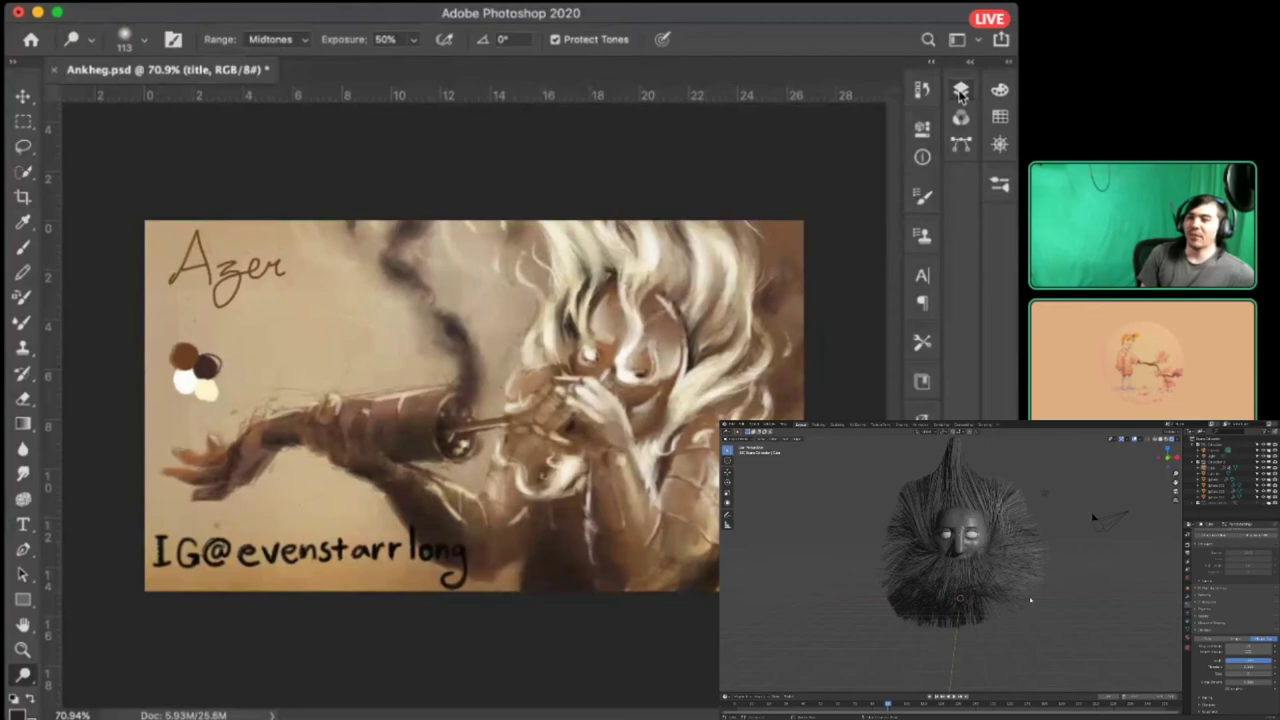
pyautogui.press('i')
pyautogui.press('b')
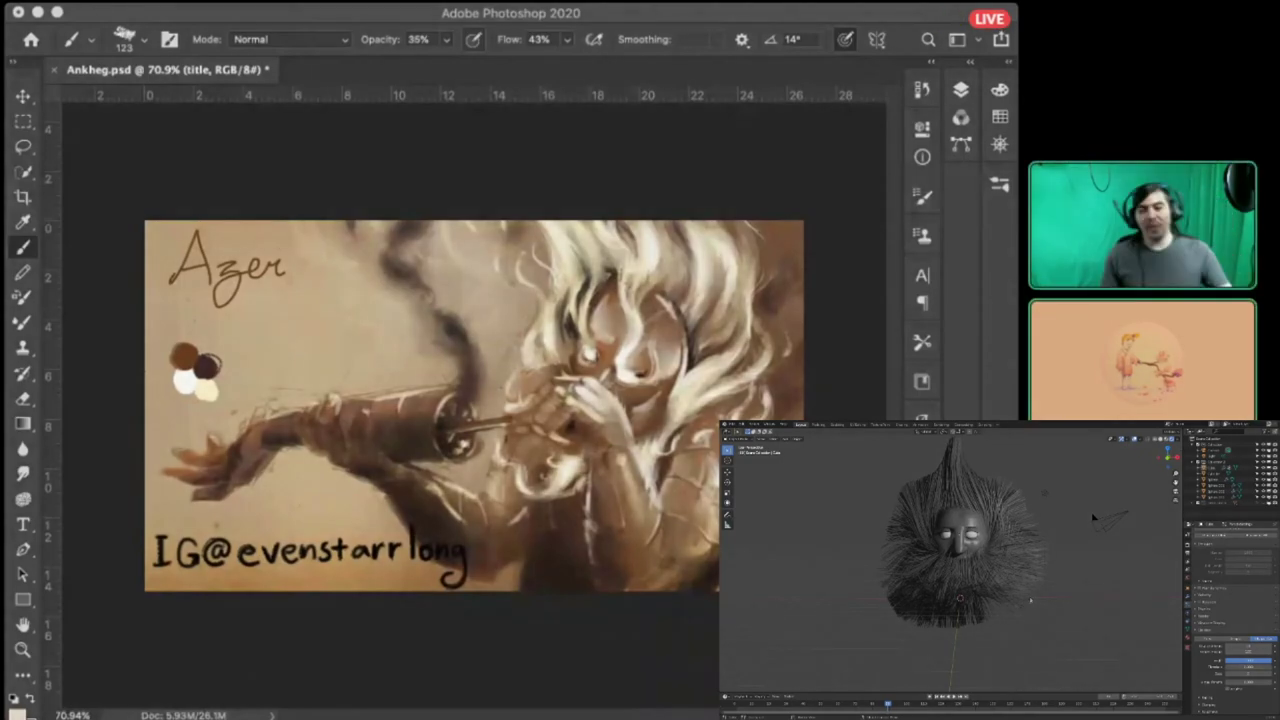
pyautogui.press('i')
pyautogui.press('b')
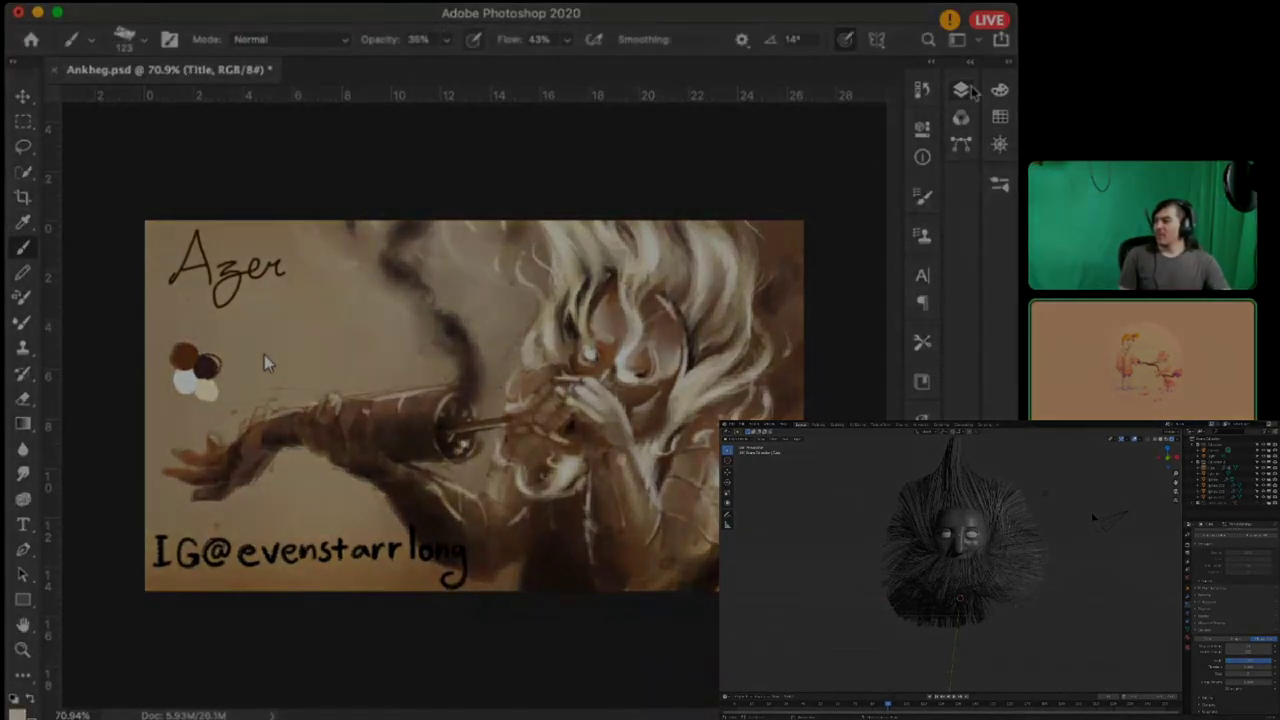